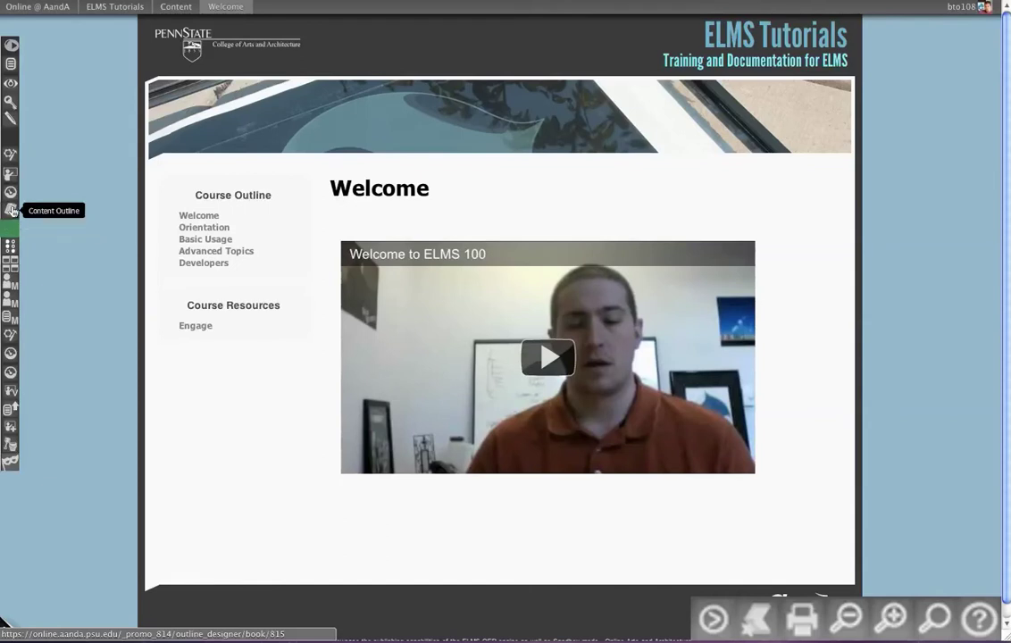
Open the course's content outline and try enlarging and reducing the size of its entries.
{"action": "left_click", "coordinate": [9, 213]}
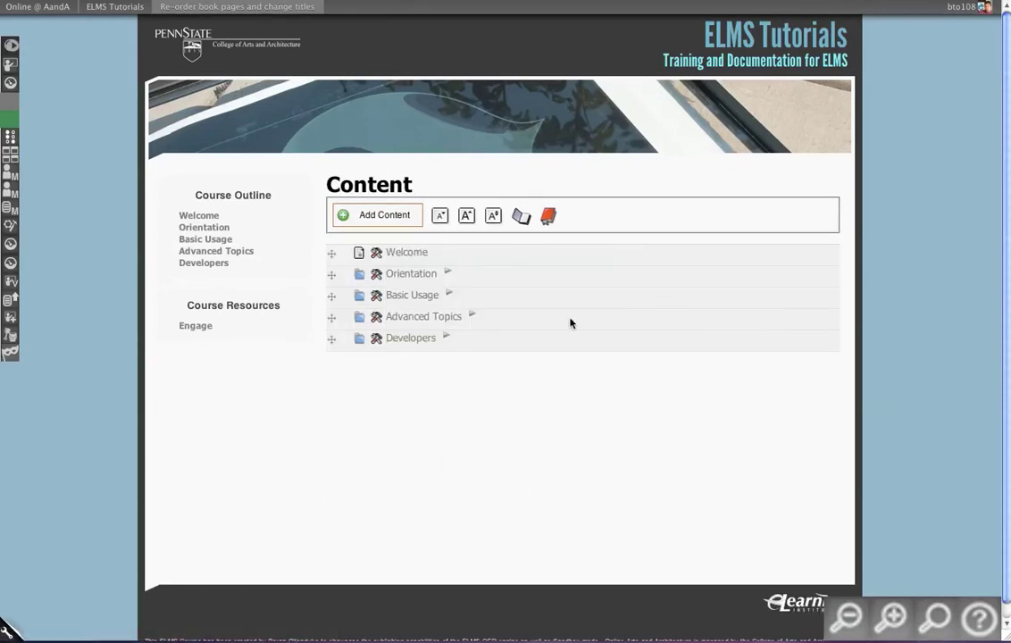
{"action": "scroll", "coordinate": [213, 190], "scroll_direction": "down", "scroll_amount": 1}
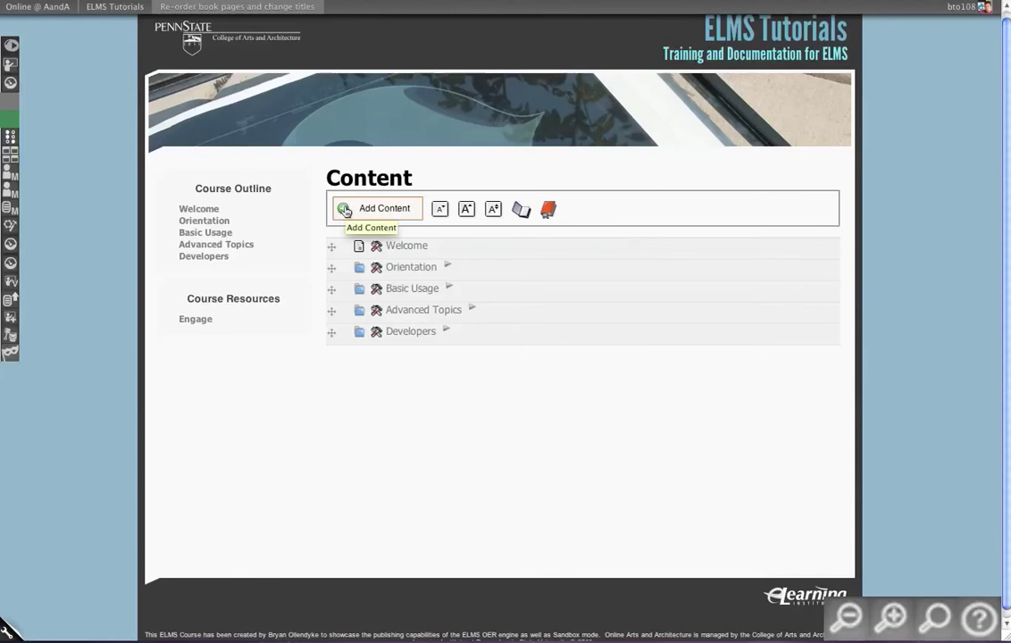
{"action": "left_click", "coordinate": [470, 212]}
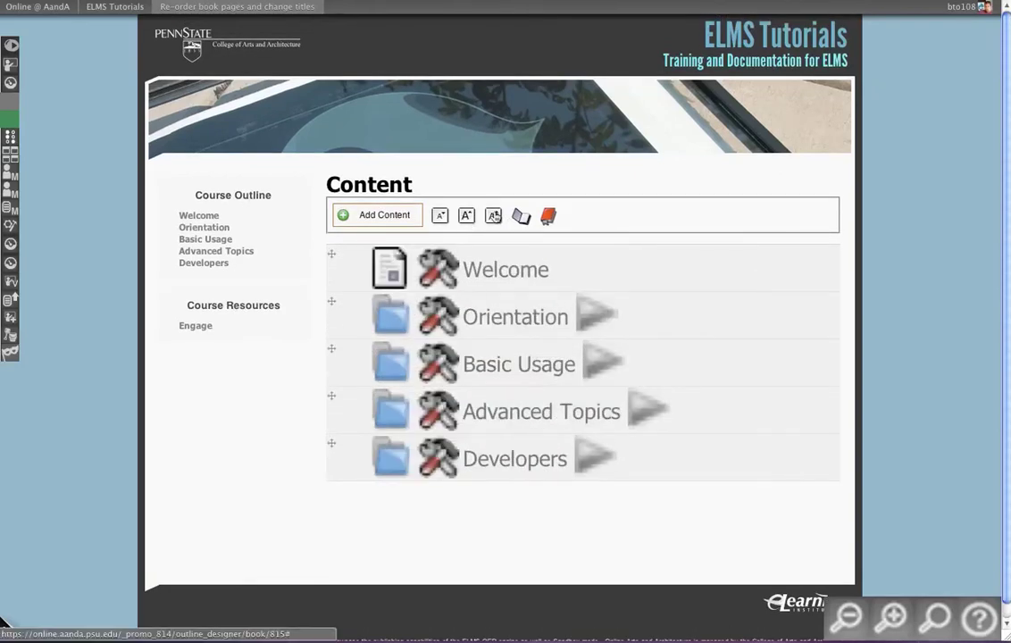
{"action": "left_click", "coordinate": [439, 215]}
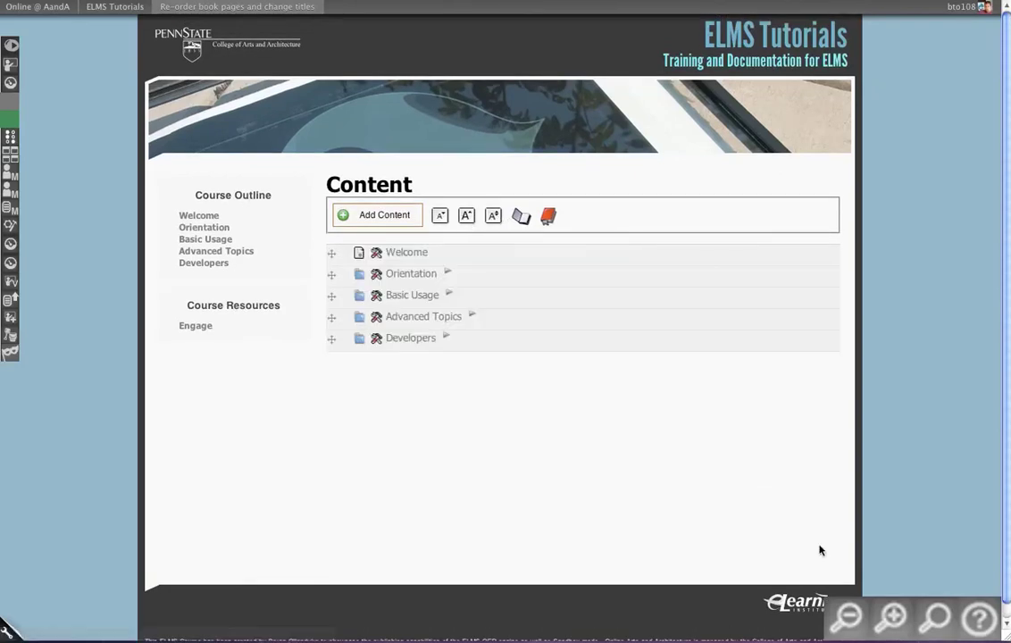
Expand and collapse the entire outline, and toggle the Orientation folder open and closed.
{"action": "left_click", "coordinate": [518, 222]}
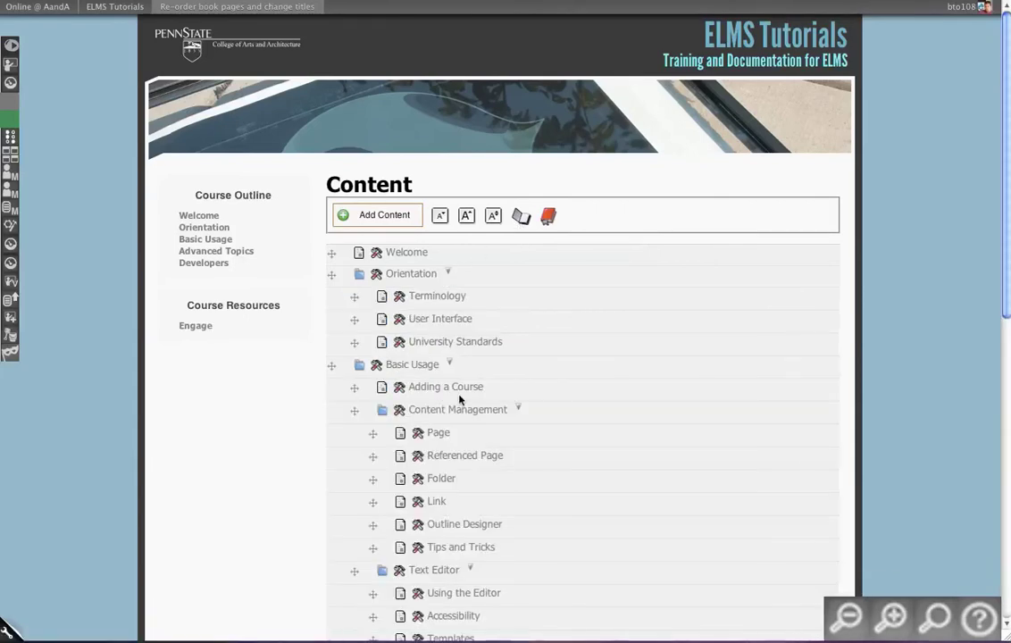
{"action": "left_click", "coordinate": [548, 215]}
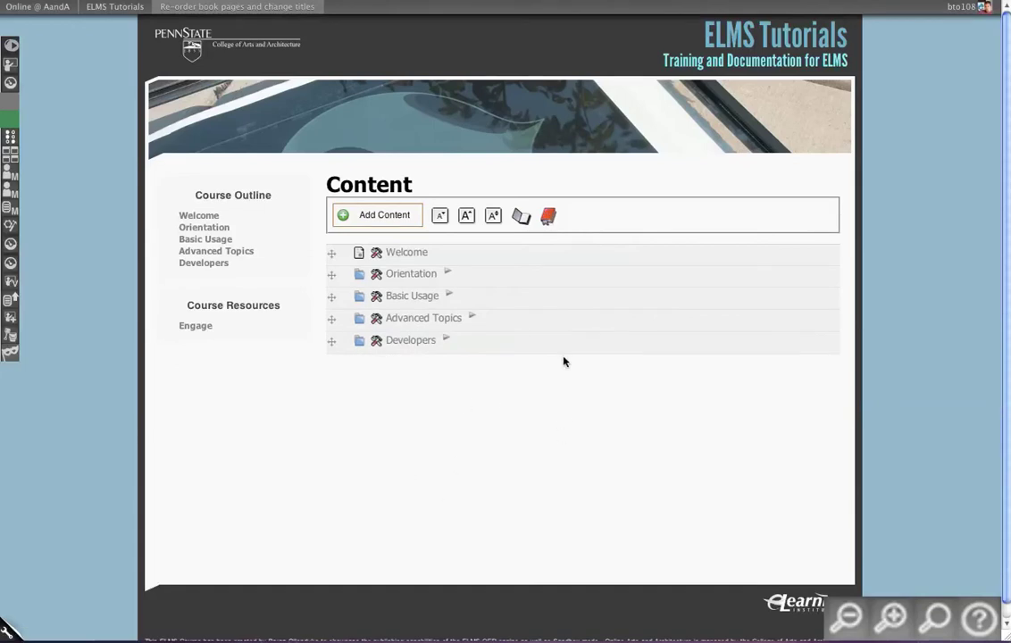
{"action": "left_click", "coordinate": [448, 274]}
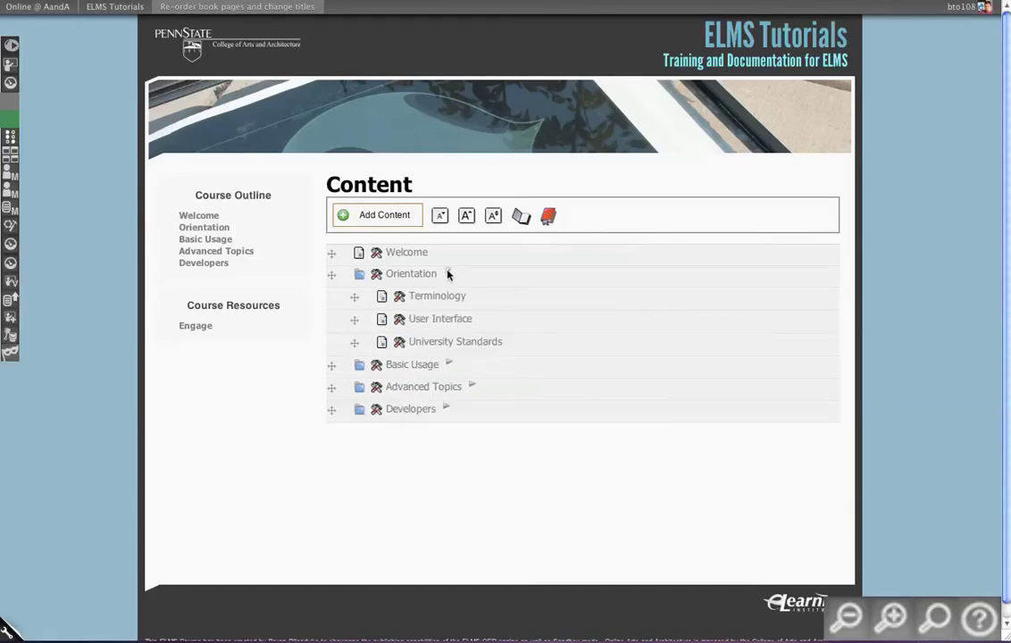
{"action": "left_click", "coordinate": [449, 275]}
{"action": "left_click", "coordinate": [448, 274]}
{"action": "left_click", "coordinate": [449, 274]}
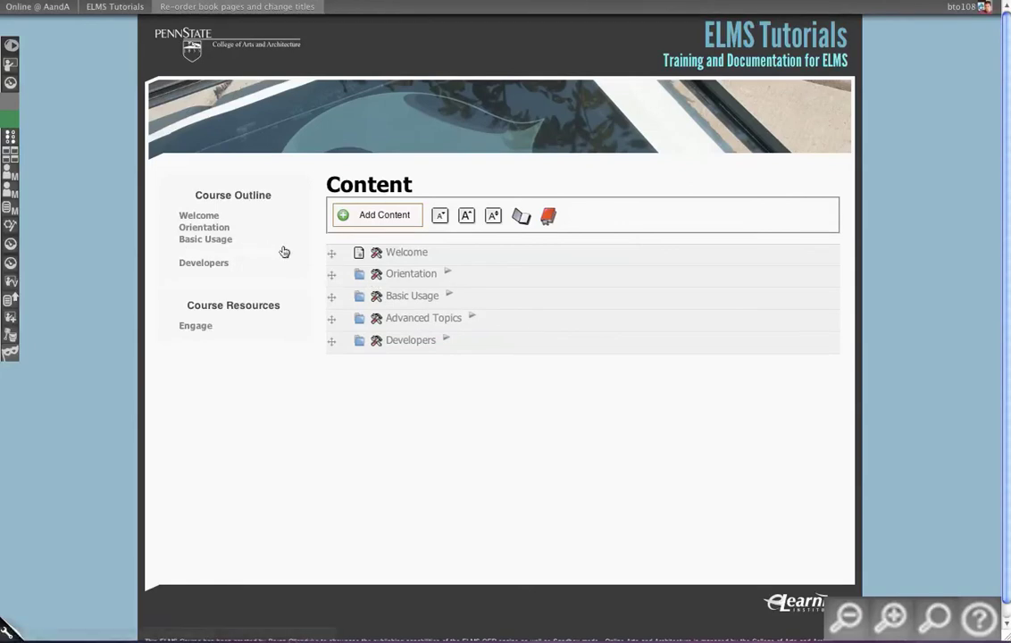
Expand the Orientation and Basic Usage folders in the outline.
{"action": "left_click", "coordinate": [447, 274]}
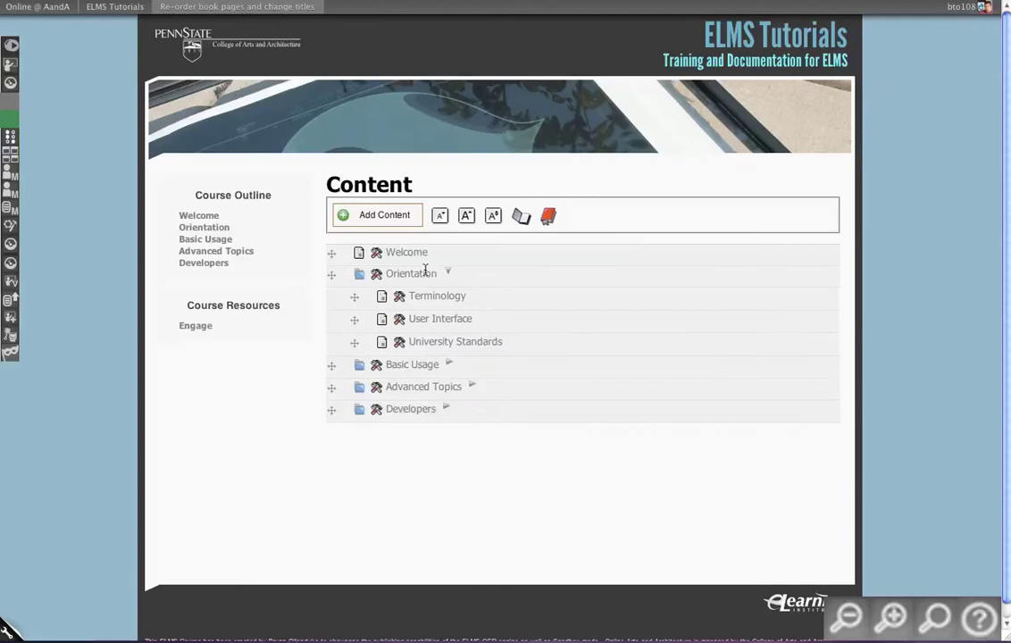
{"action": "scroll", "coordinate": [427, 272], "scroll_direction": "down", "scroll_amount": 1}
{"action": "left_click", "coordinate": [450, 348]}
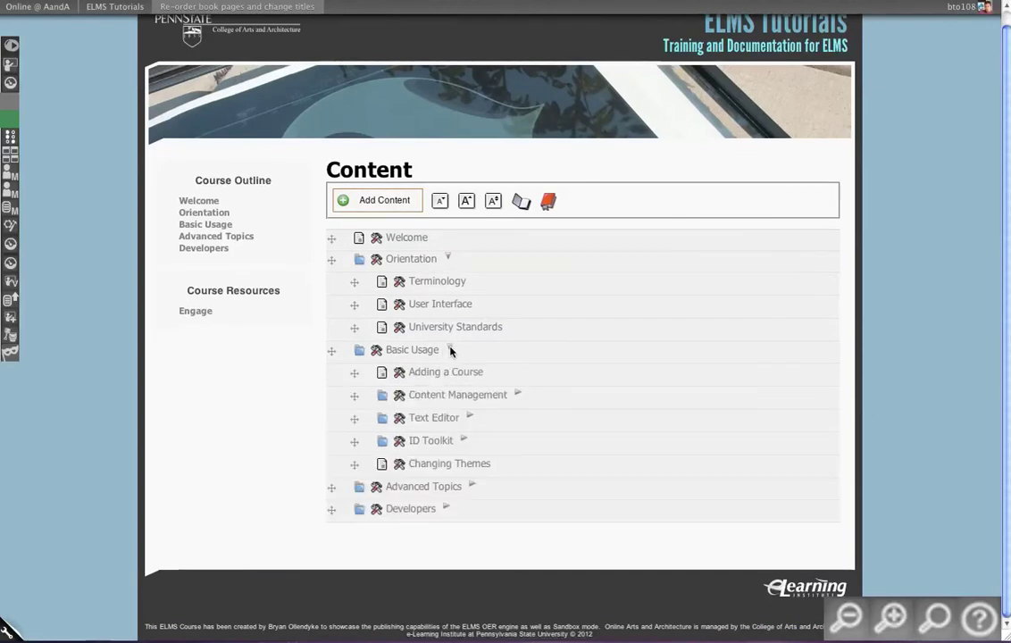
Review the operations available for the Orientation folder without applying any.
{"action": "left_click", "coordinate": [376, 266]}
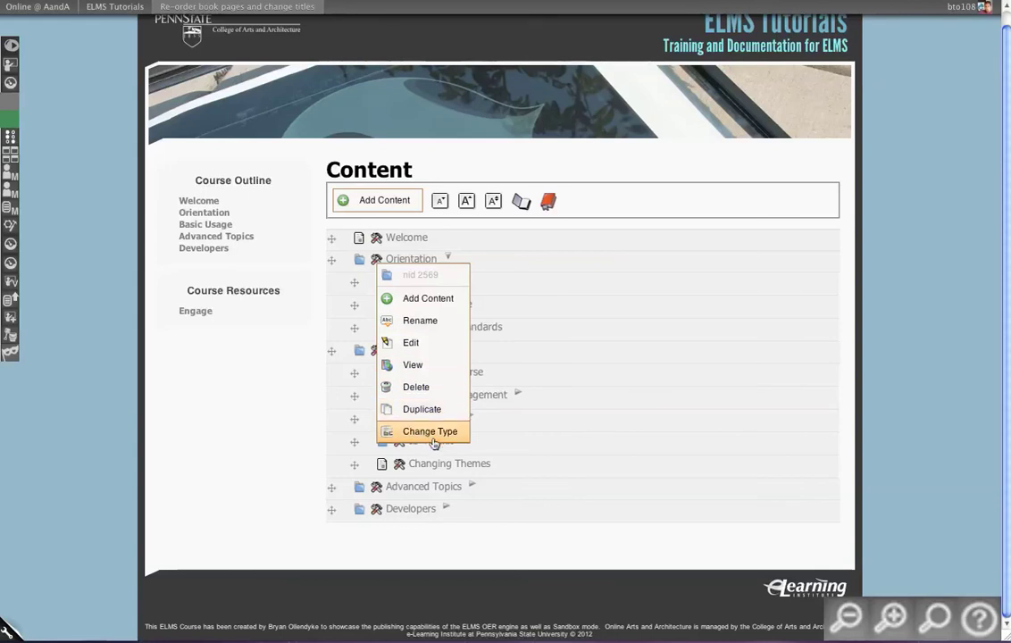
{"action": "left_click", "coordinate": [310, 295]}
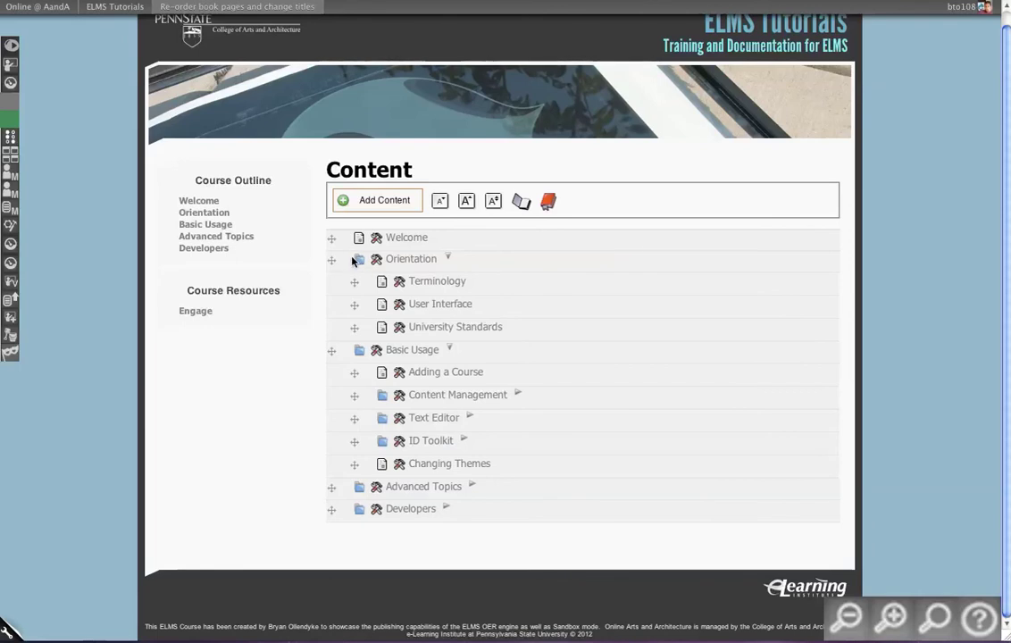
Examine the Folder, Link, Page and Referenced page types offered for new content, without adding anything.
{"action": "left_click", "coordinate": [366, 201]}
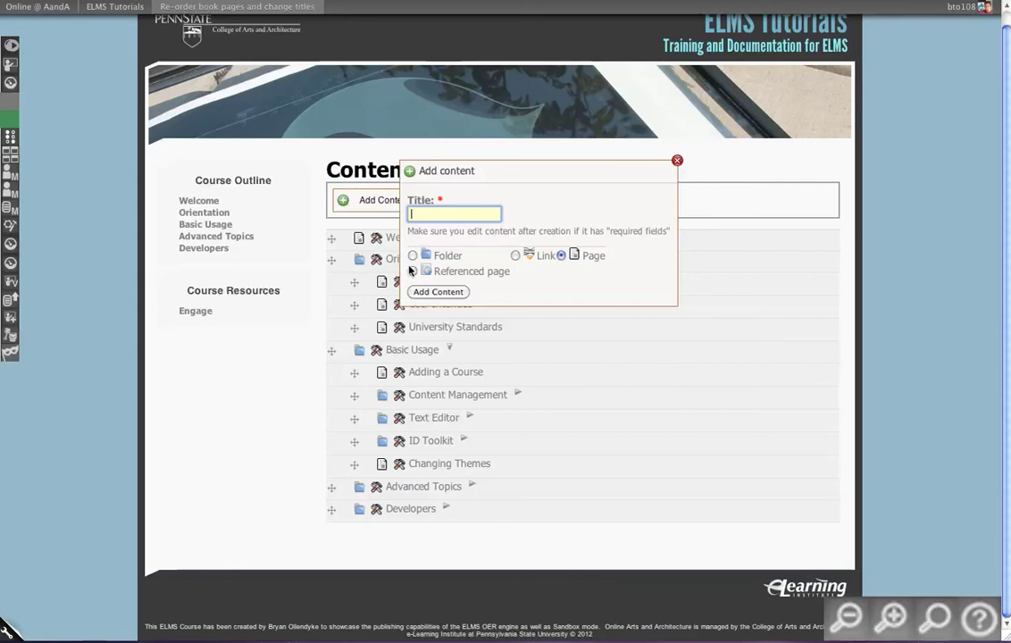
{"action": "left_click", "coordinate": [449, 257]}
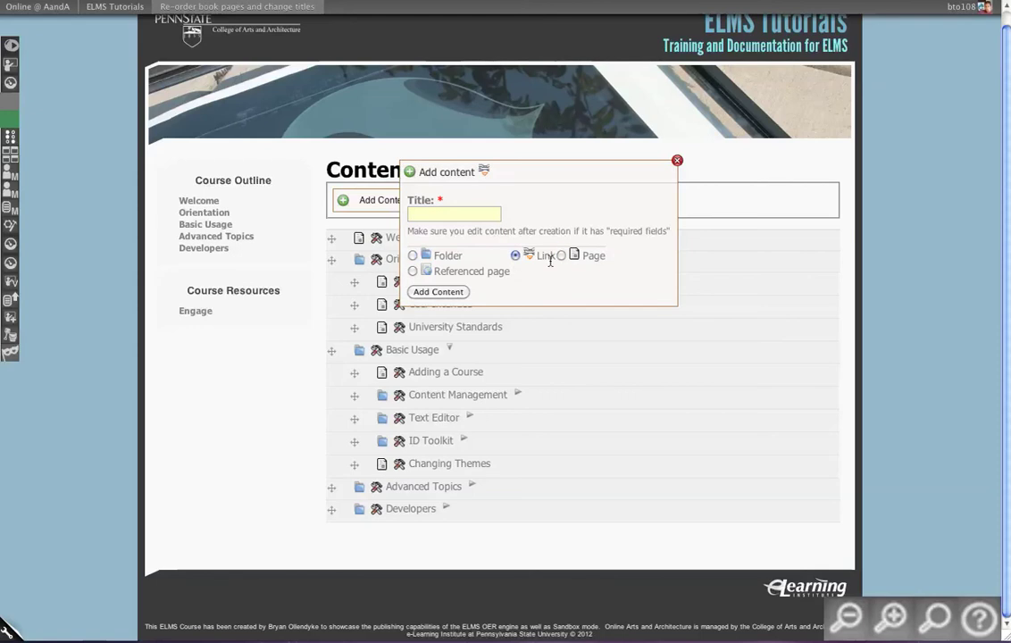
{"action": "left_click", "coordinate": [561, 255]}
{"action": "left_click", "coordinate": [412, 272]}
{"action": "left_click", "coordinate": [677, 160]}
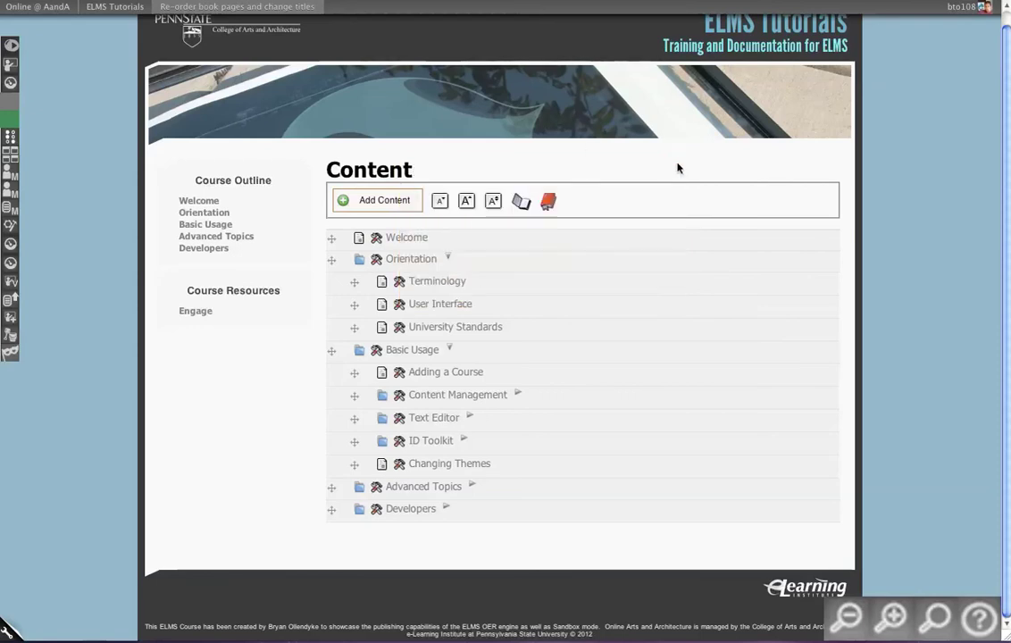
{"action": "left_click", "coordinate": [365, 207]}
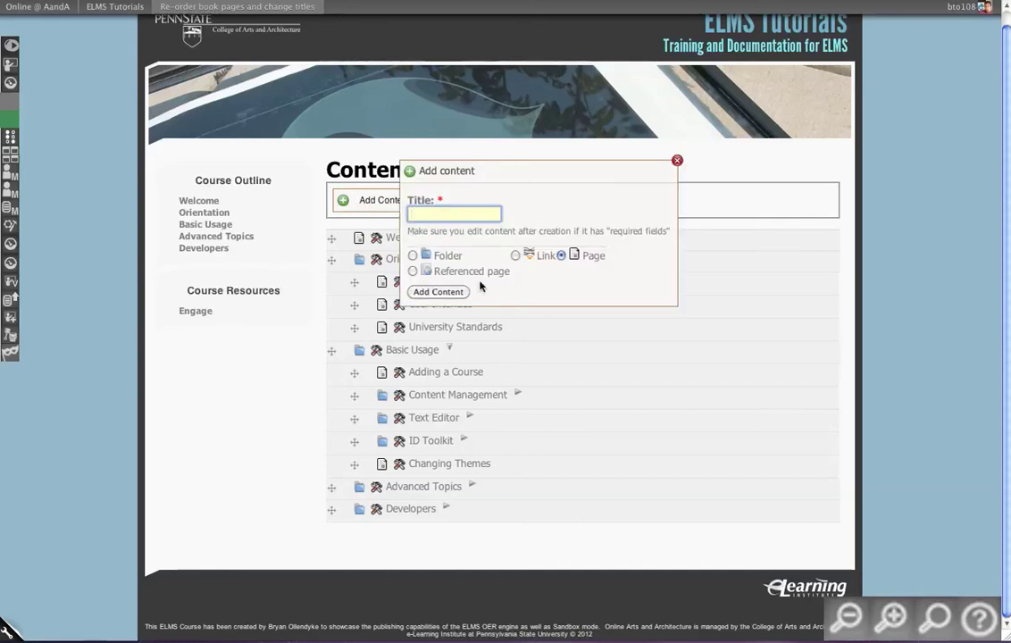
{"action": "left_click", "coordinate": [677, 161]}
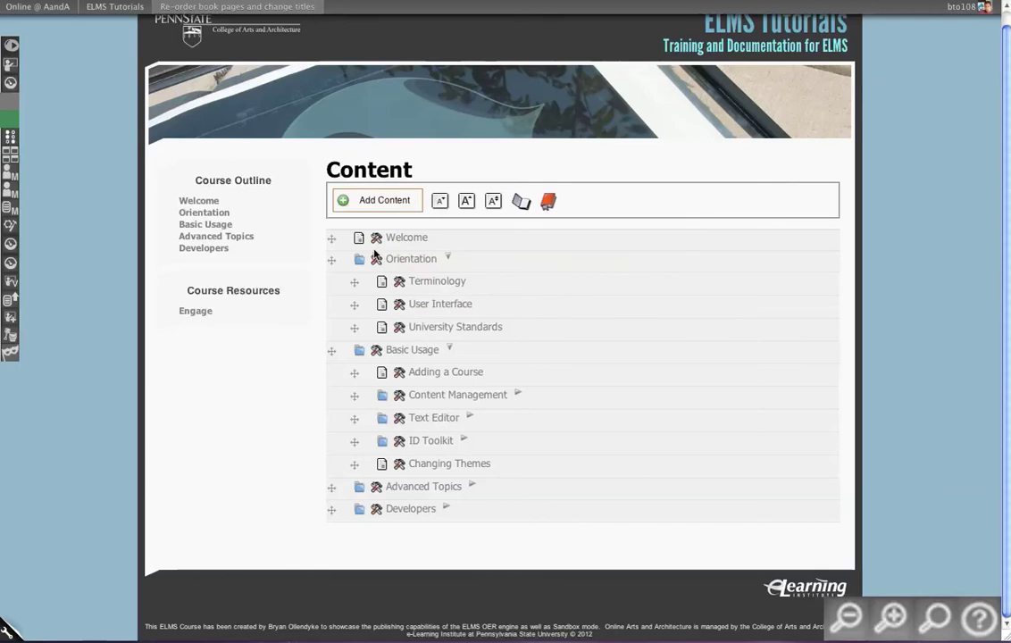
Rename the Welcome page to "Cool stuff".
{"action": "left_click", "coordinate": [376, 238]}
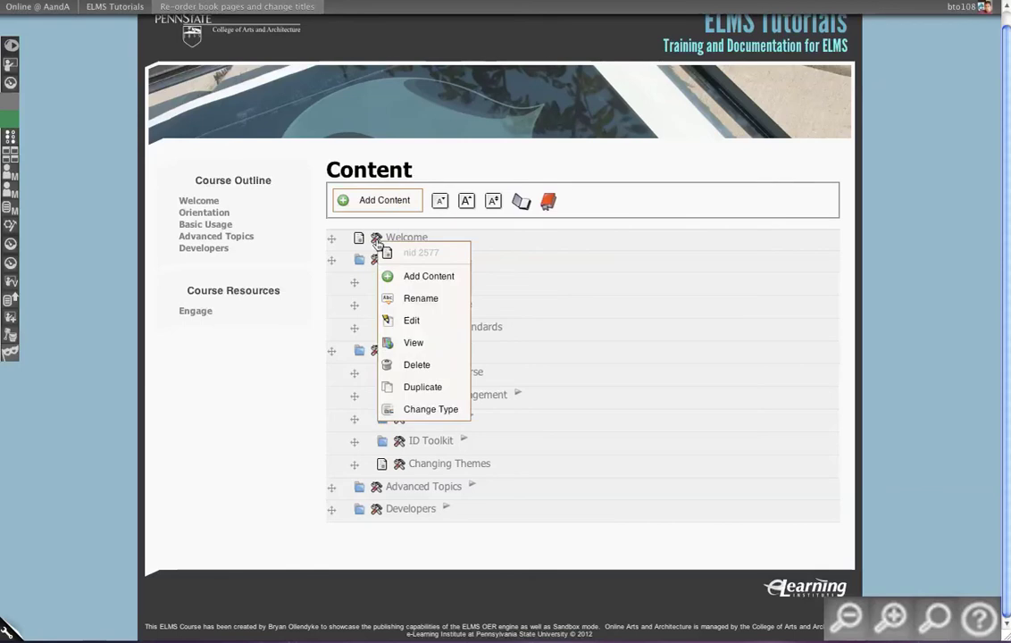
{"action": "left_click", "coordinate": [423, 302]}
{"action": "type", "text": "C"}
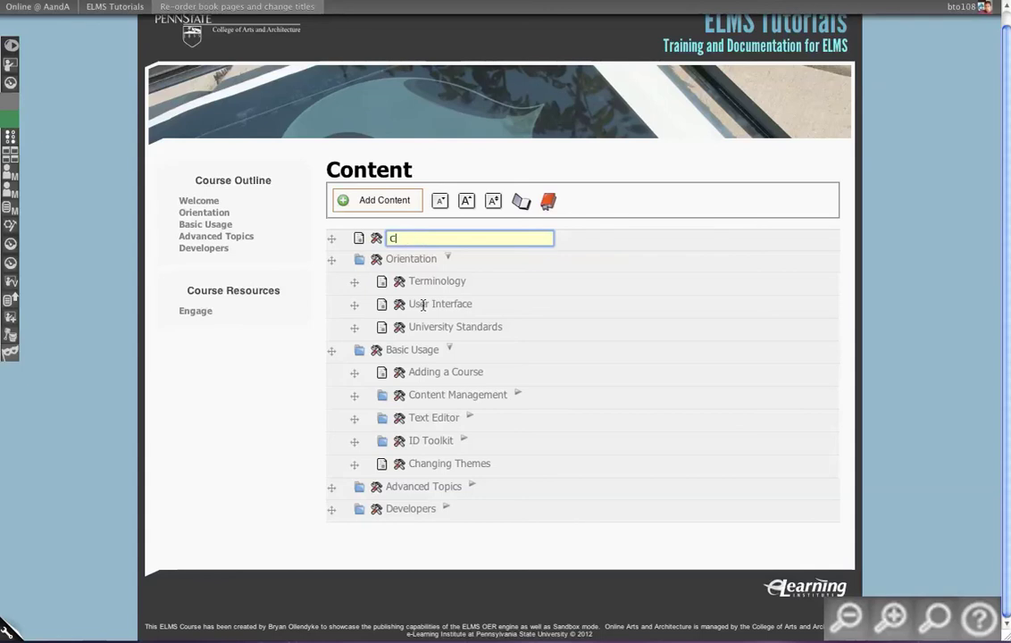
{"action": "type", "text": "ool stuff"}
{"action": "key", "text": "Return"}
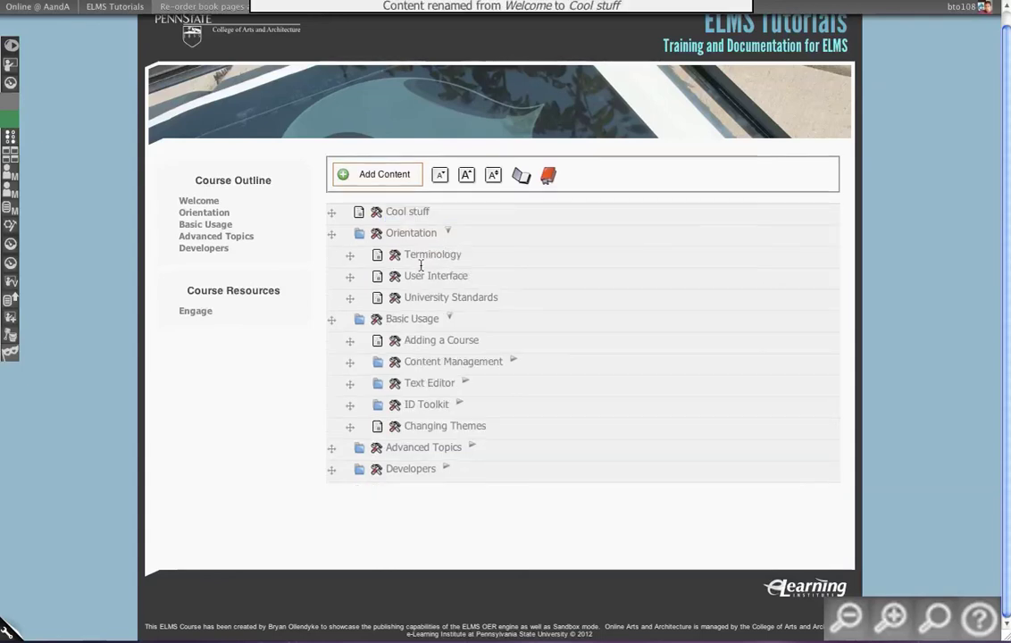
Rename the "Cool stuff" page back to "Welcome" directly in the outline.
{"action": "double_click", "coordinate": [425, 212]}
{"action": "type", "text": "Welcome"}
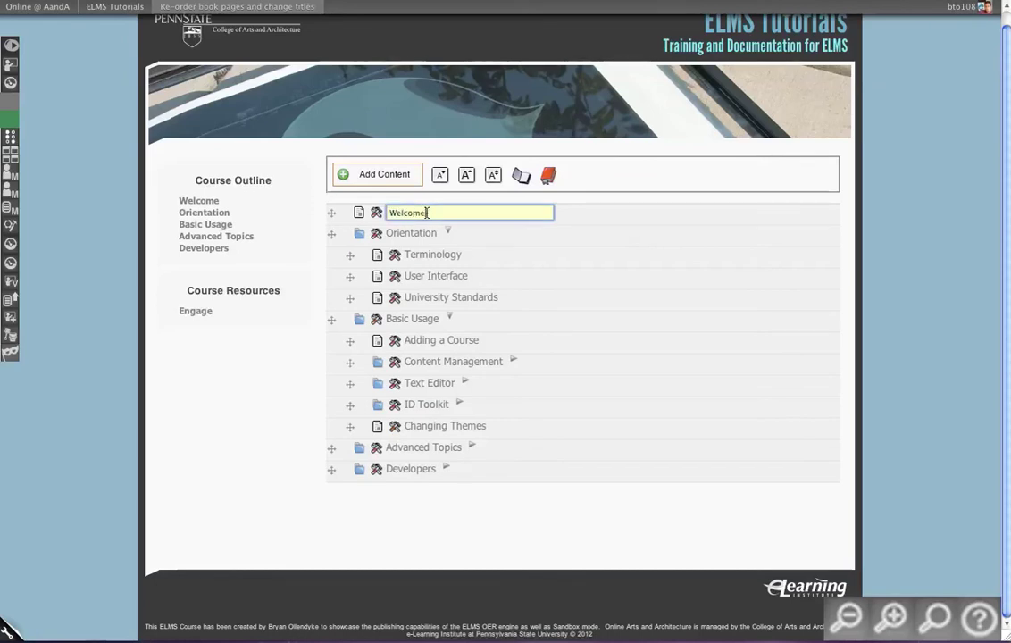
{"action": "key", "text": "Return"}
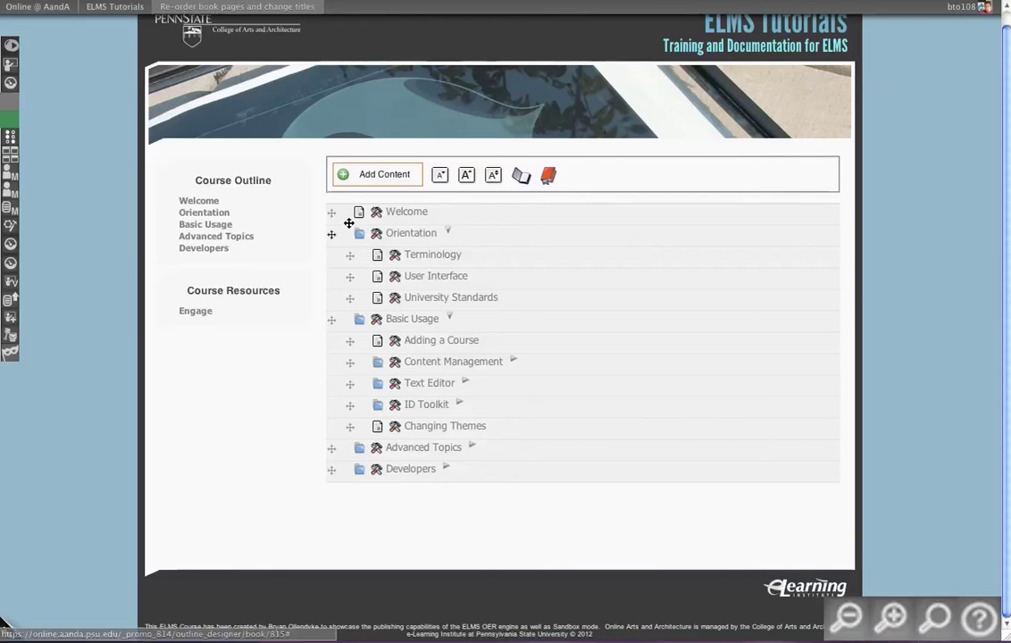
Examine the operations offered for the Orientation folder and the Terminology page, including the page's Edit operation.
{"action": "left_click", "coordinate": [376, 233]}
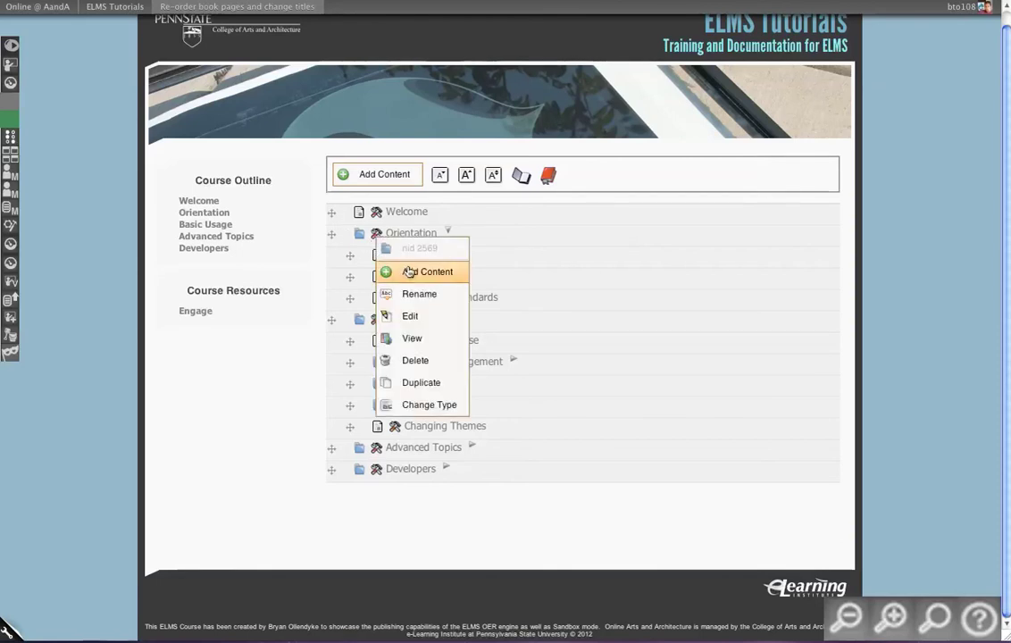
{"action": "left_click", "coordinate": [277, 353]}
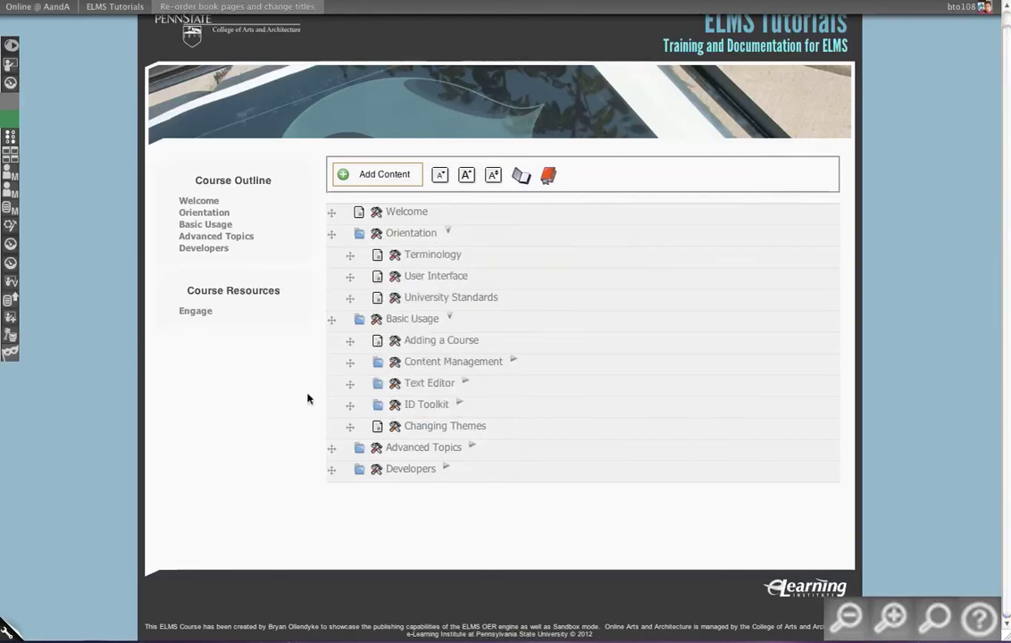
{"action": "left_click", "coordinate": [395, 256]}
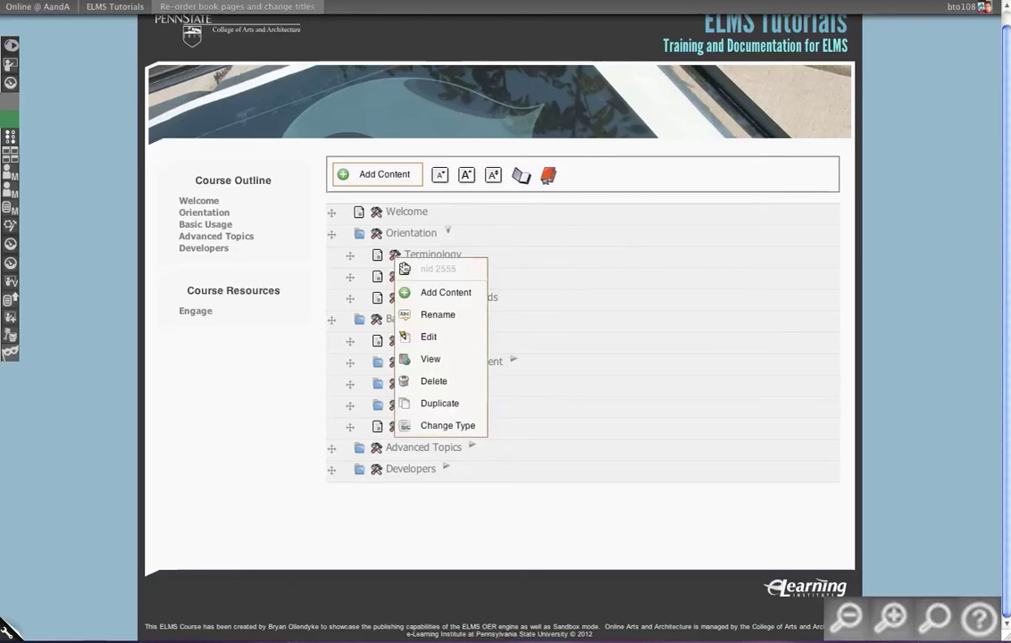
{"action": "left_click", "coordinate": [431, 343]}
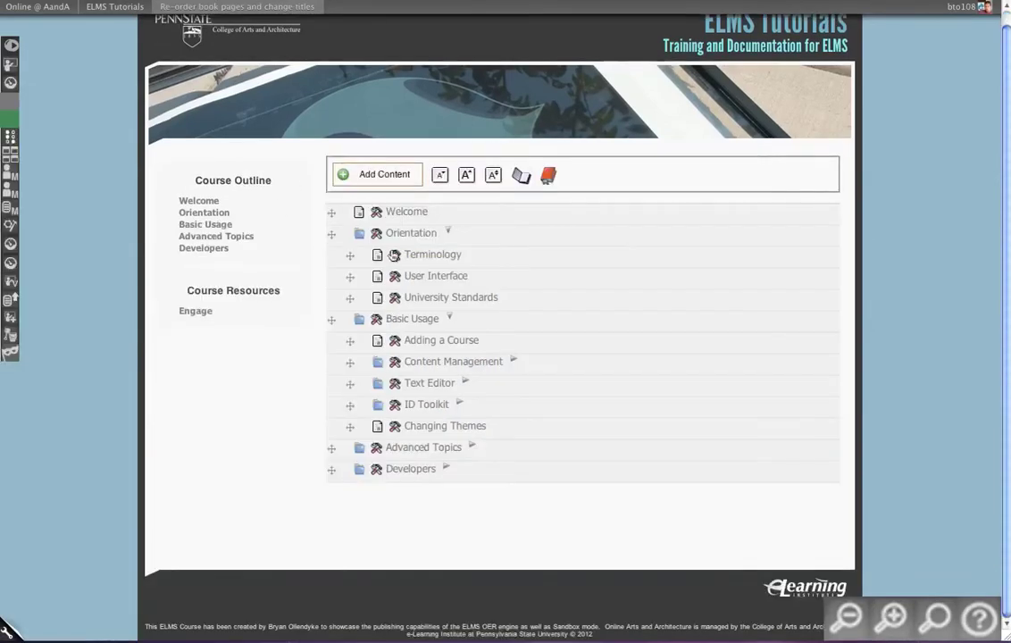
{"action": "left_click", "coordinate": [394, 254]}
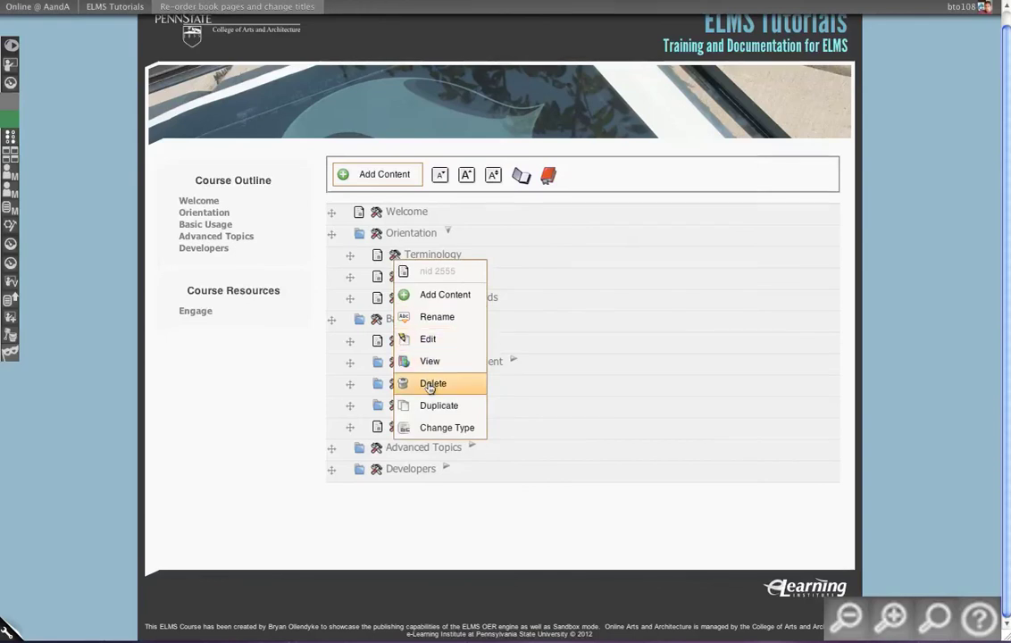
{"action": "left_click", "coordinate": [273, 408]}
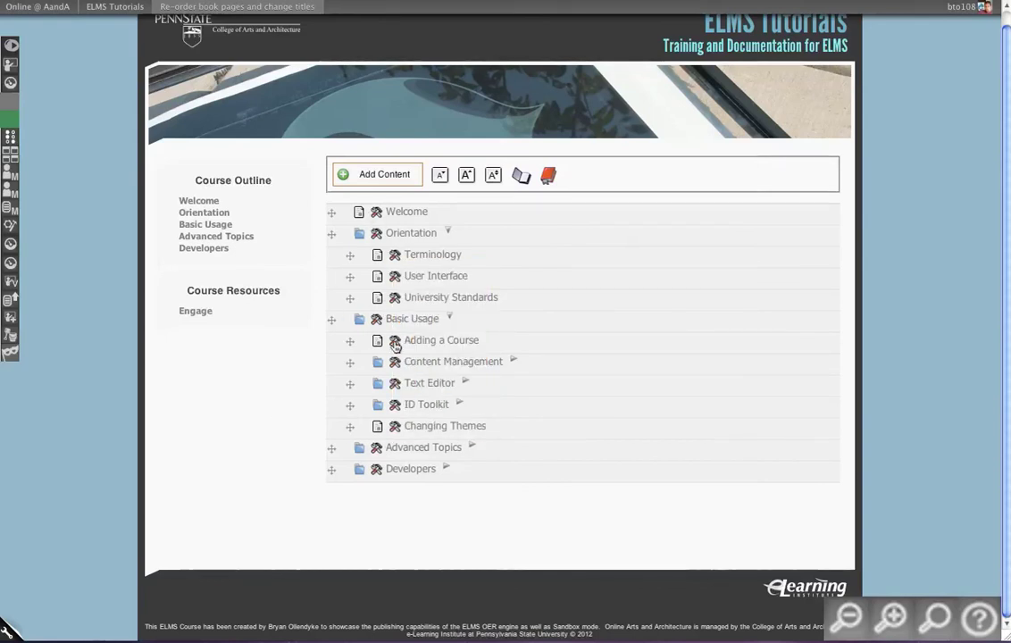
Add a new page titled "My new content" to the course outline.
{"action": "left_click", "coordinate": [367, 176]}
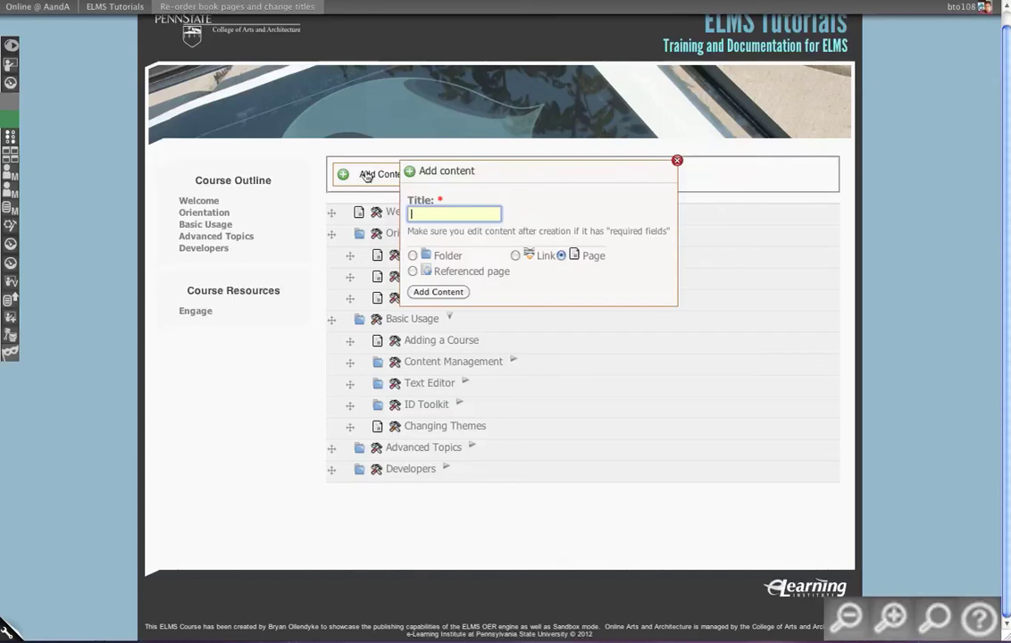
{"action": "type", "text": "My nam"}
{"action": "key", "text": "BackSpace"}
{"action": "key", "text": "BackSpace"}
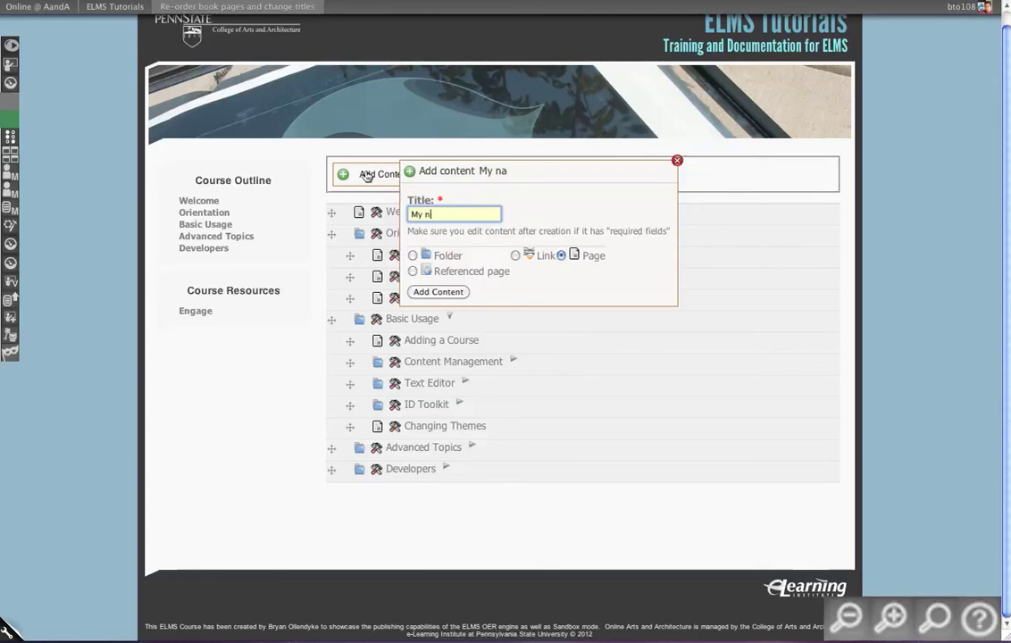
{"action": "key", "text": "Return"}
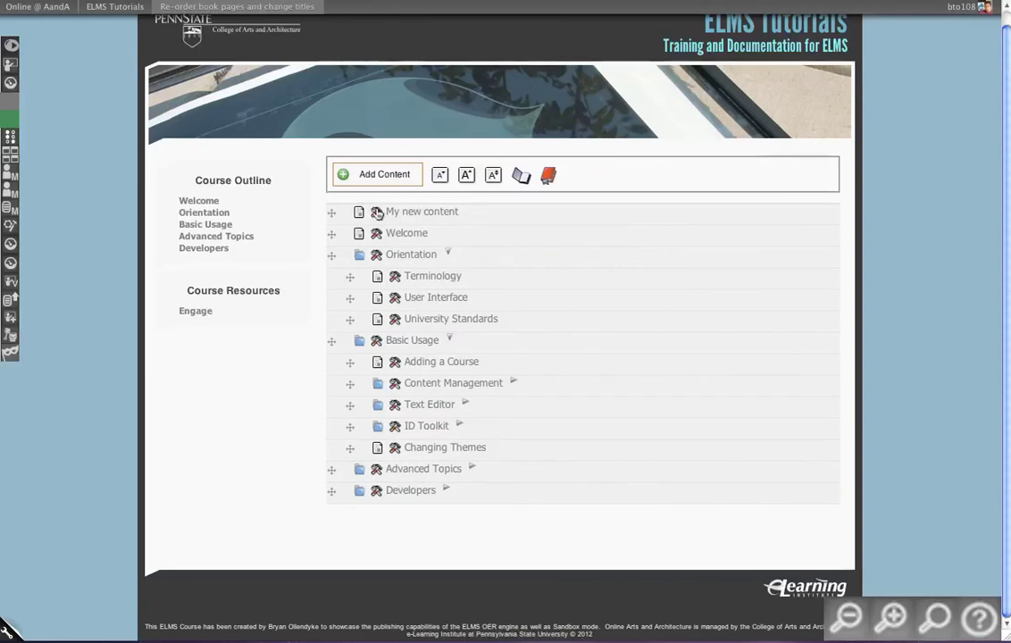
Delete the "My new content" page without deleting a hierarchy.
{"action": "left_click", "coordinate": [377, 212]}
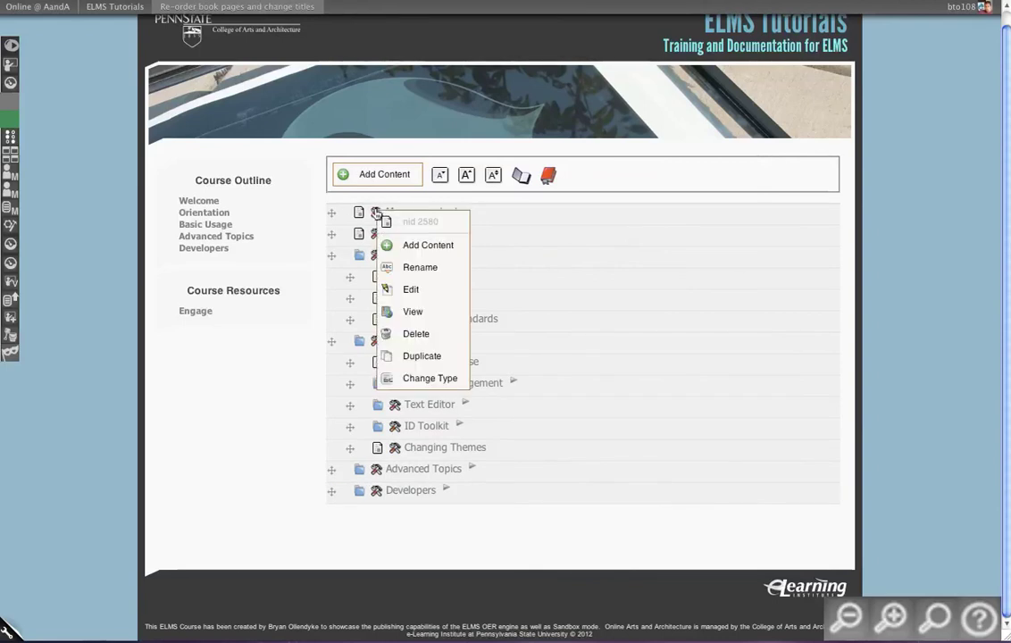
{"action": "left_click", "coordinate": [420, 334]}
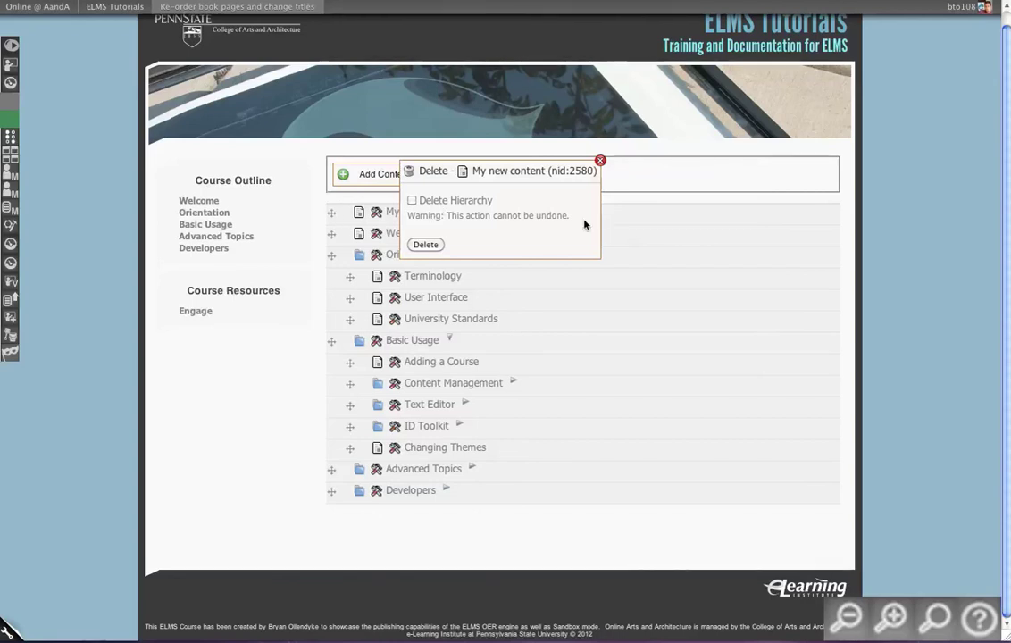
{"action": "left_click", "coordinate": [426, 245]}
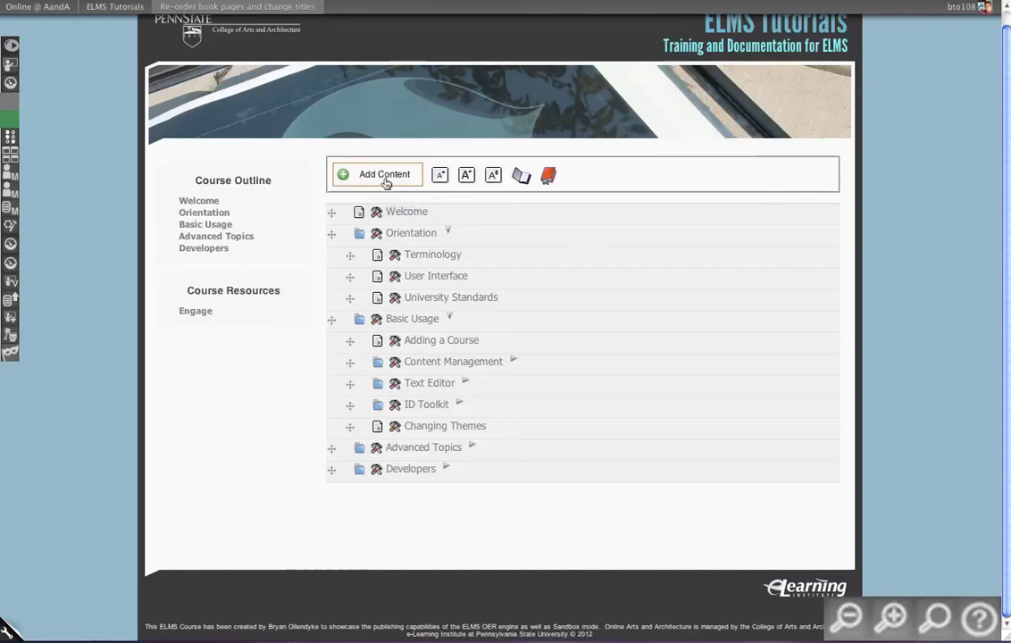
{"action": "left_click", "coordinate": [377, 234]}
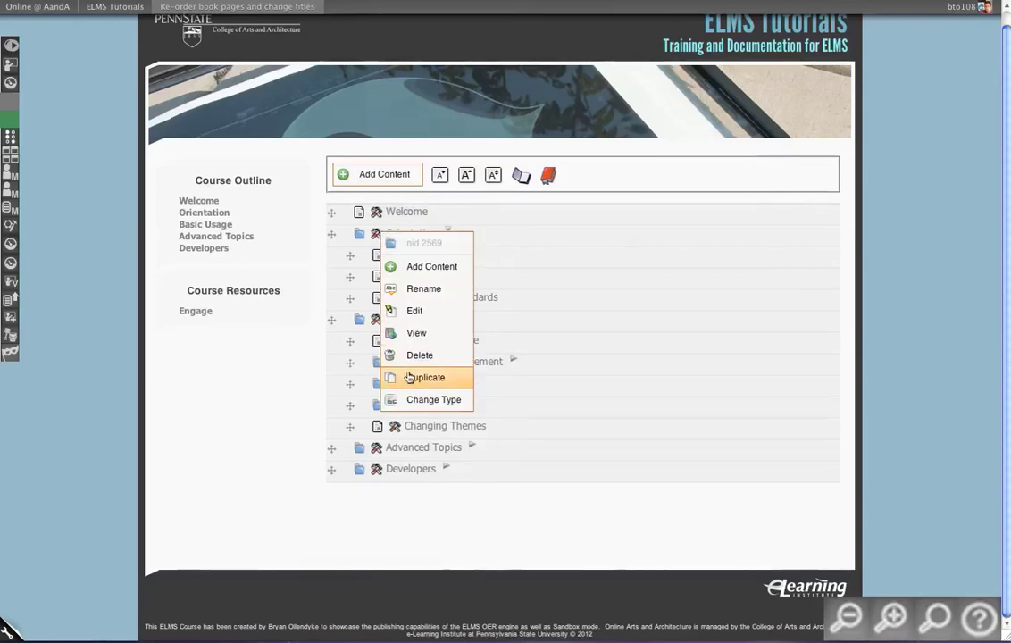
{"action": "left_click", "coordinate": [376, 213]}
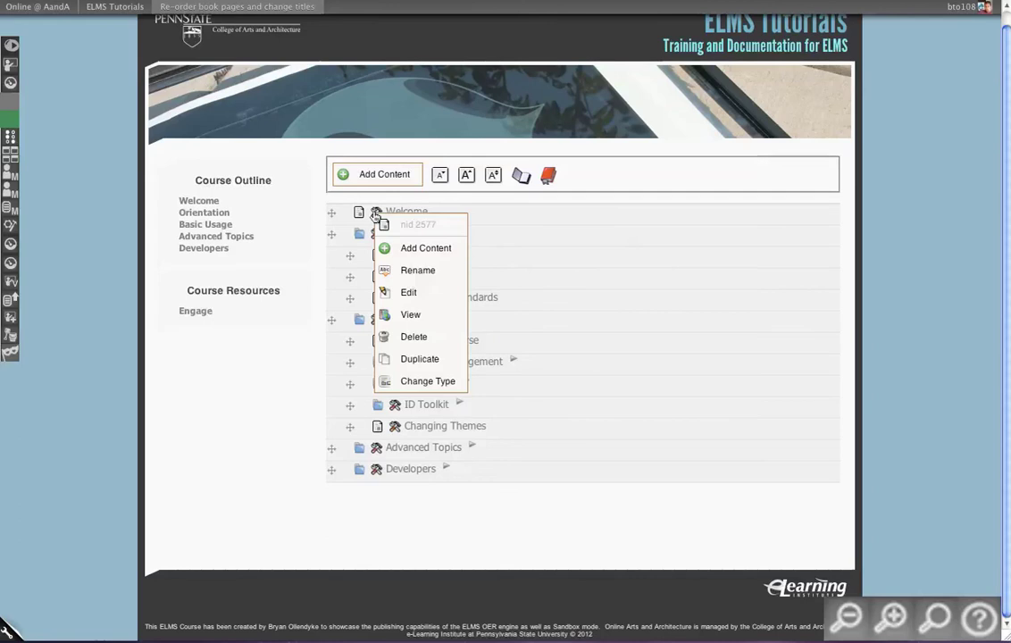
{"action": "left_click", "coordinate": [391, 358]}
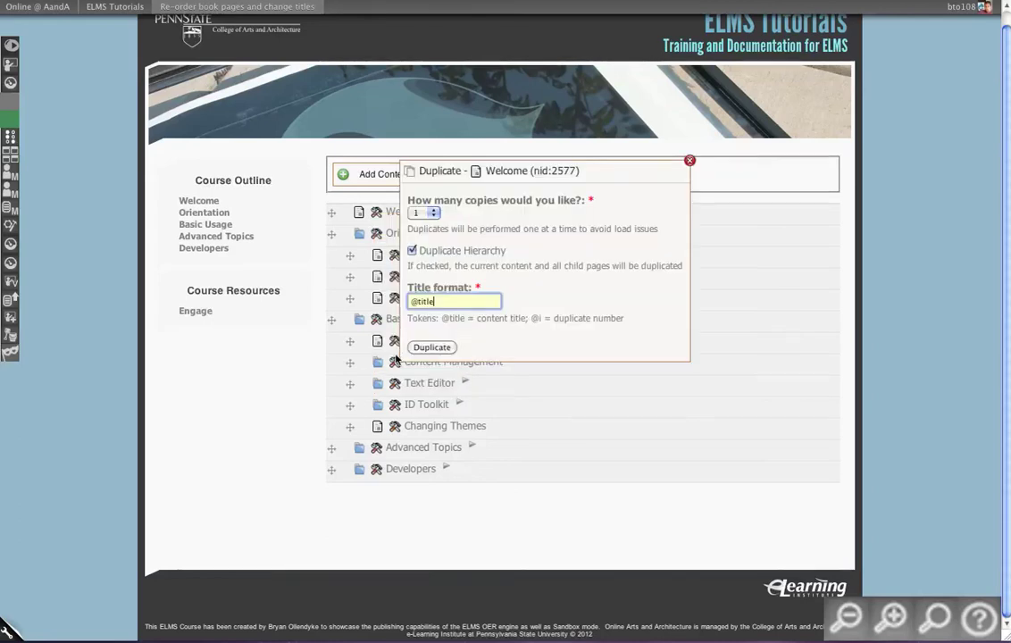
{"action": "left_click", "coordinate": [416, 215]}
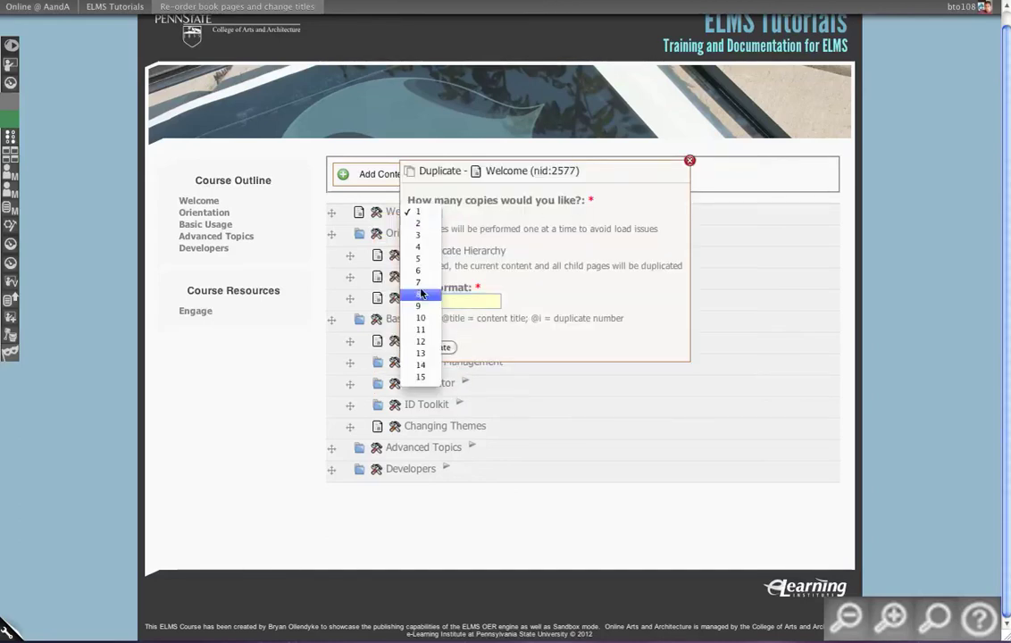
{"action": "left_click", "coordinate": [512, 215]}
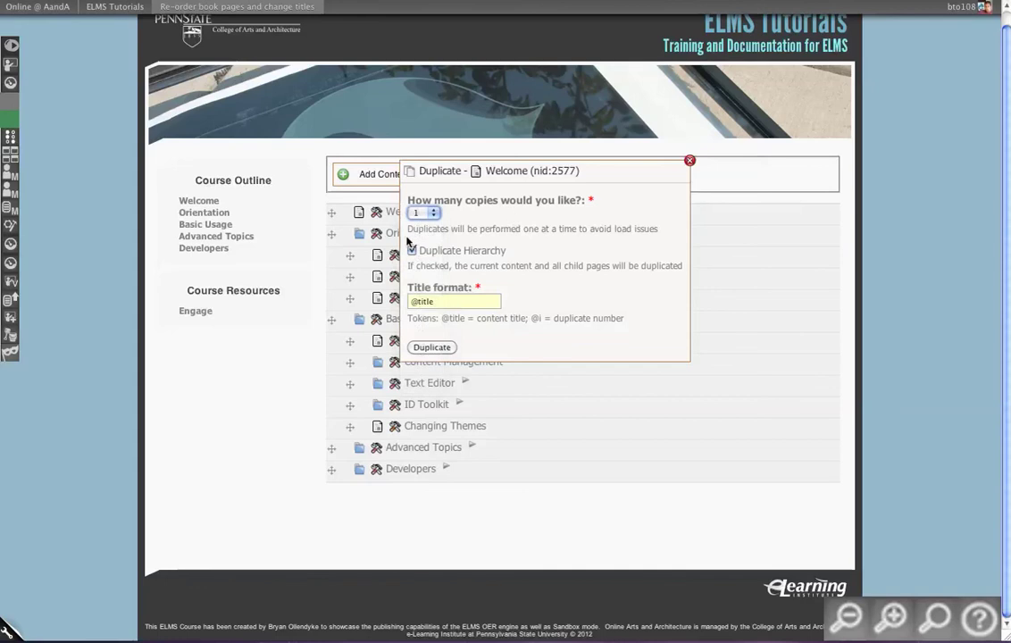
{"action": "left_click", "coordinate": [454, 302]}
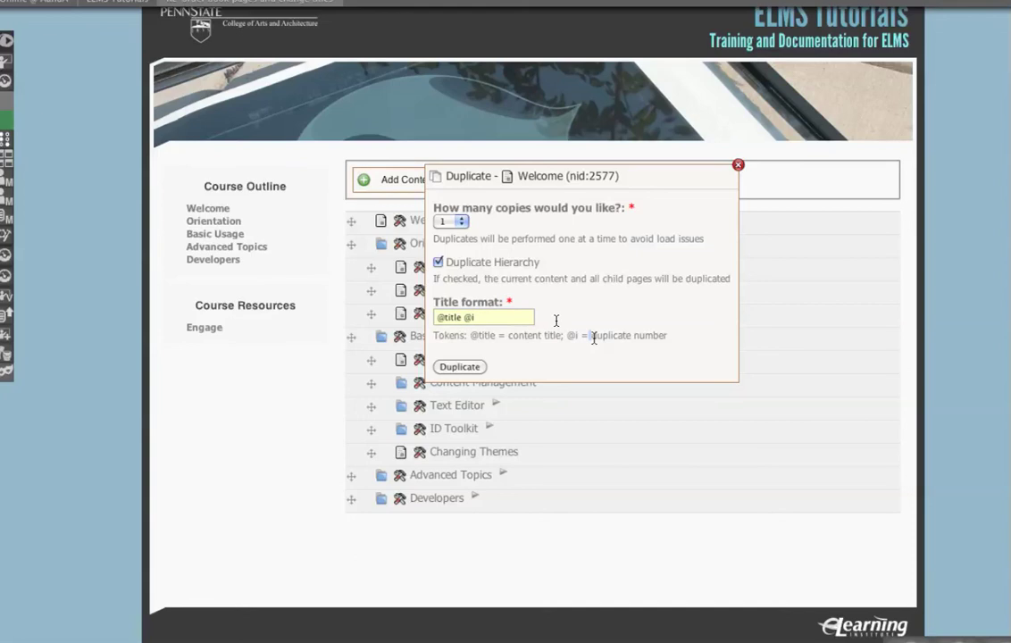
{"action": "left_click", "coordinate": [460, 223]}
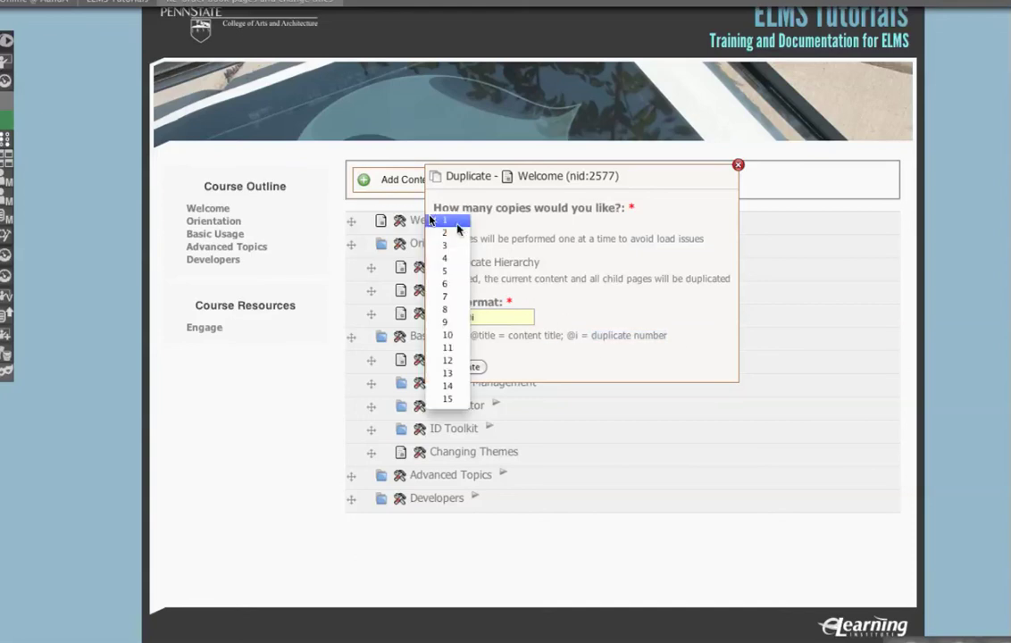
{"action": "left_click", "coordinate": [448, 244]}
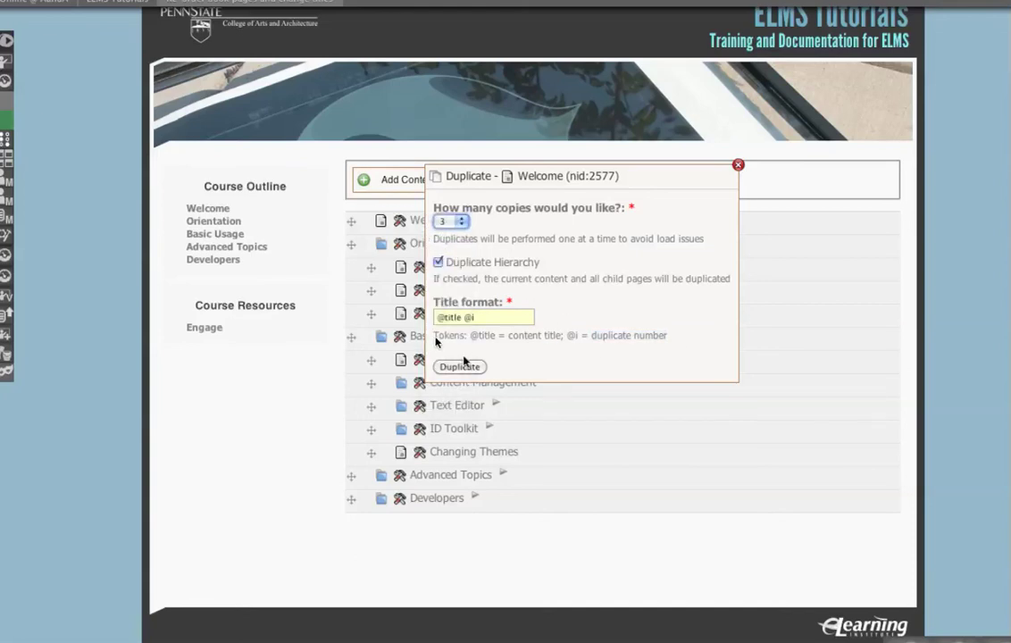
{"action": "left_click", "coordinate": [439, 263]}
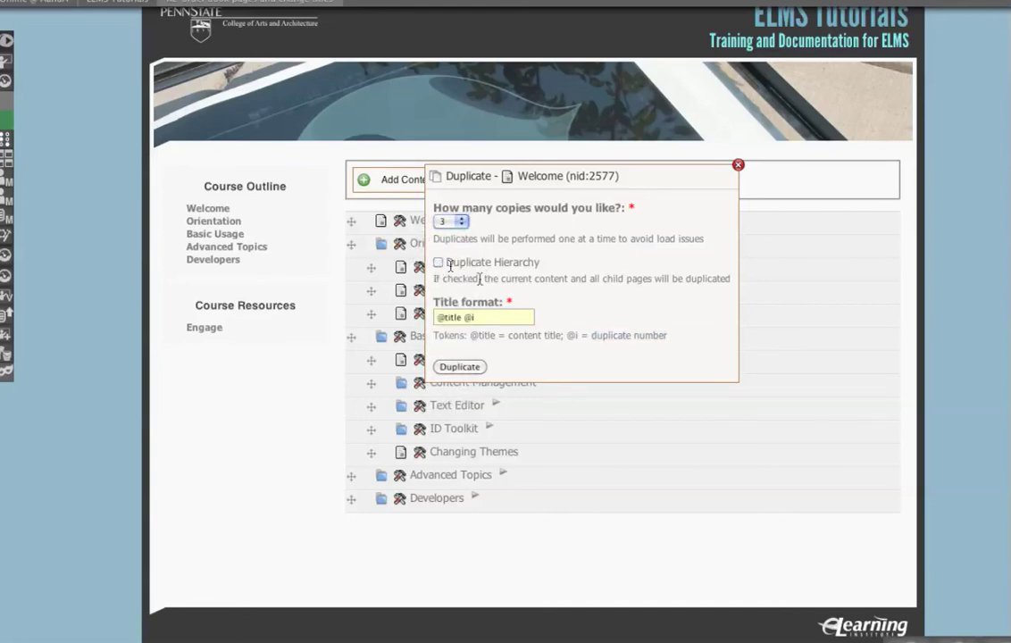
{"action": "left_click", "coordinate": [451, 366]}
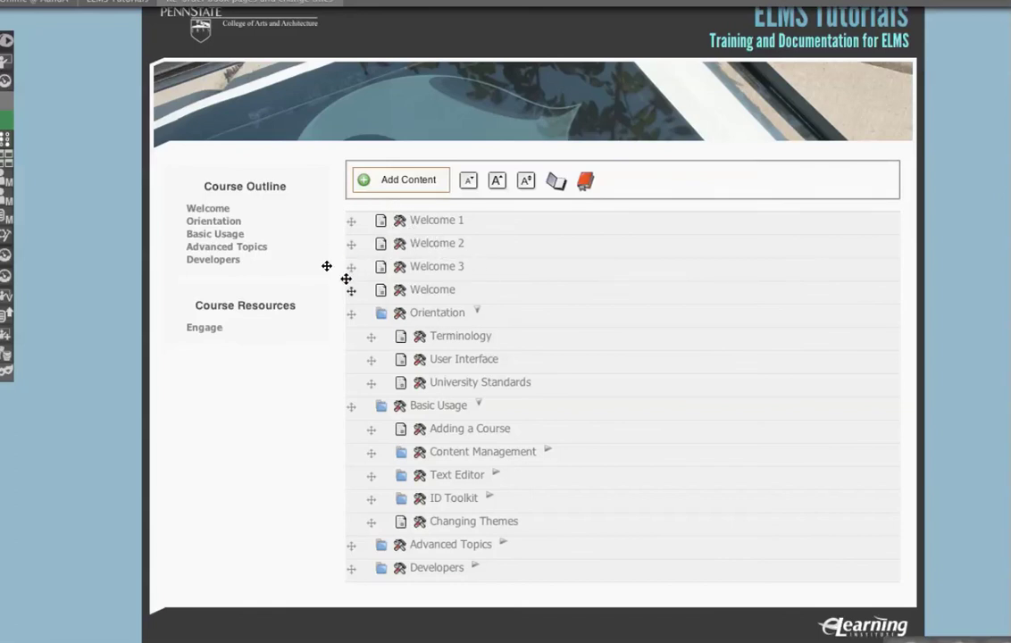
Nest the Welcome 3 page under Welcome 2, and Welcome 2 under Welcome 1, in the course outline.
{"action": "left_click_drag", "start_coordinate": [346, 277], "coordinate": [359, 277]}
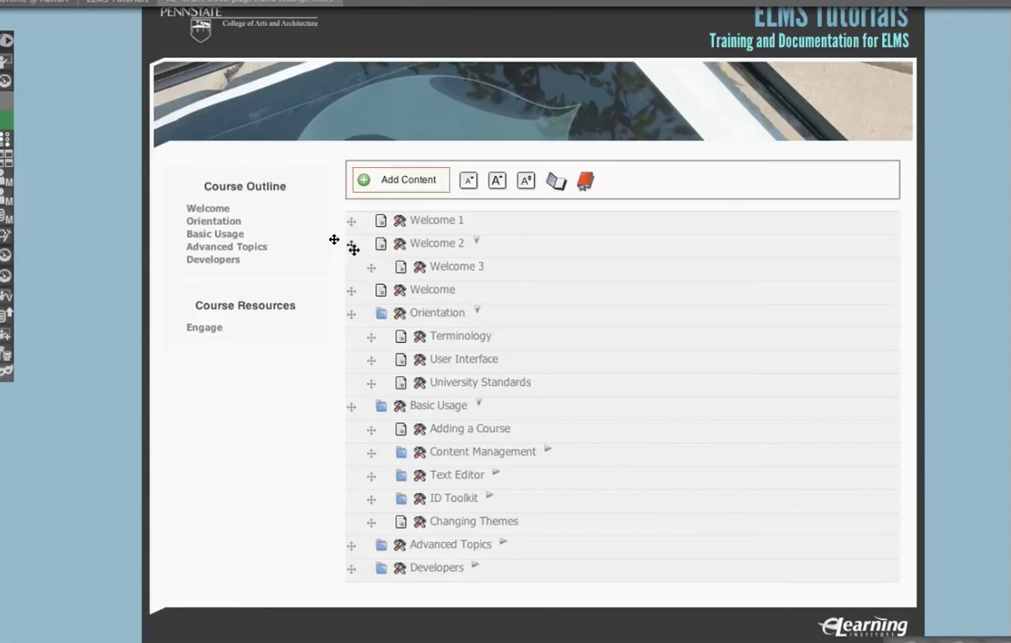
{"action": "left_click_drag", "start_coordinate": [332, 237], "coordinate": [358, 235]}
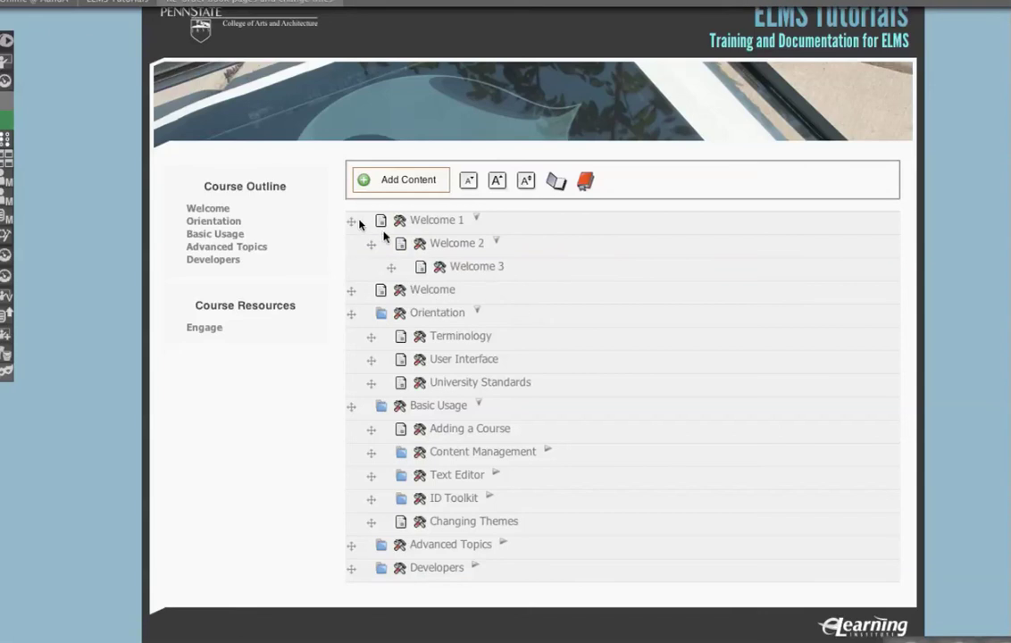
Delete the Welcome 1 page together with its whole hierarchy of child pages.
{"action": "left_click", "coordinate": [398, 222]}
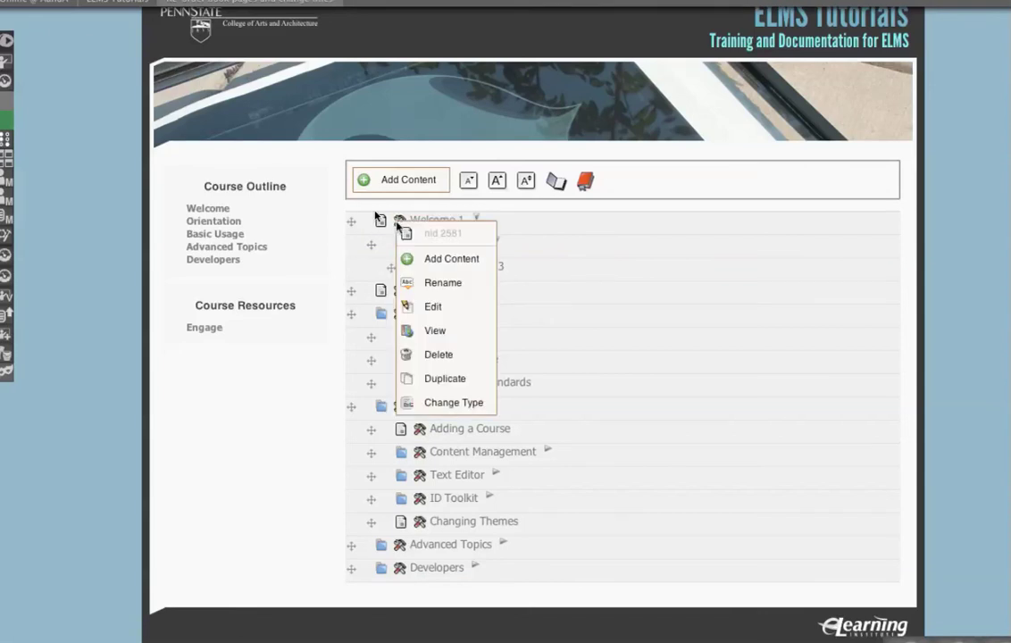
{"action": "left_click", "coordinate": [438, 354]}
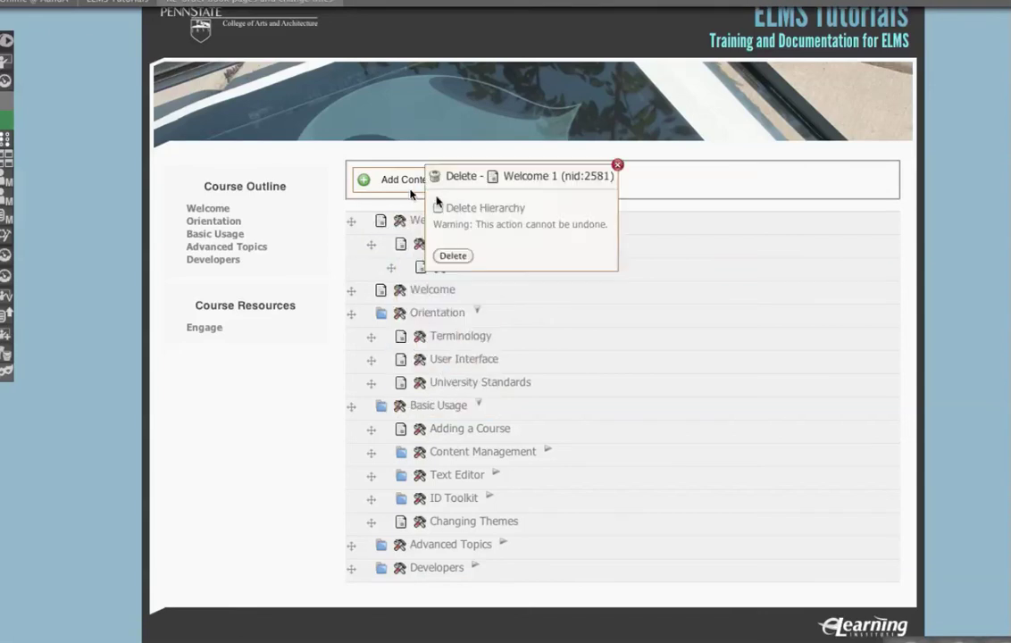
{"action": "left_click", "coordinate": [451, 256]}
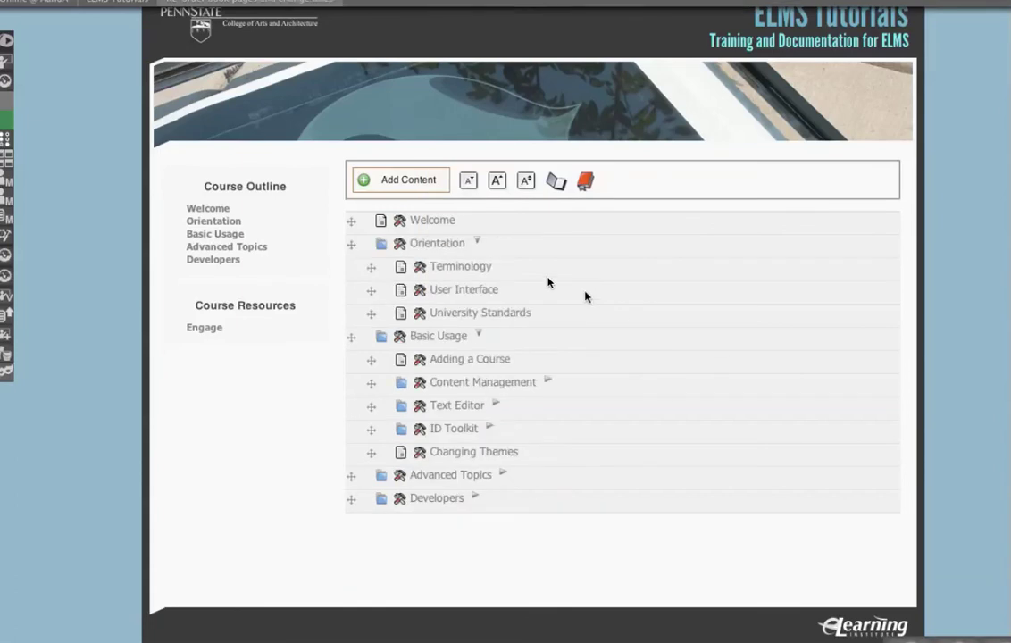
Change the content type of the Welcome page to Folder.
{"action": "left_click", "coordinate": [399, 247]}
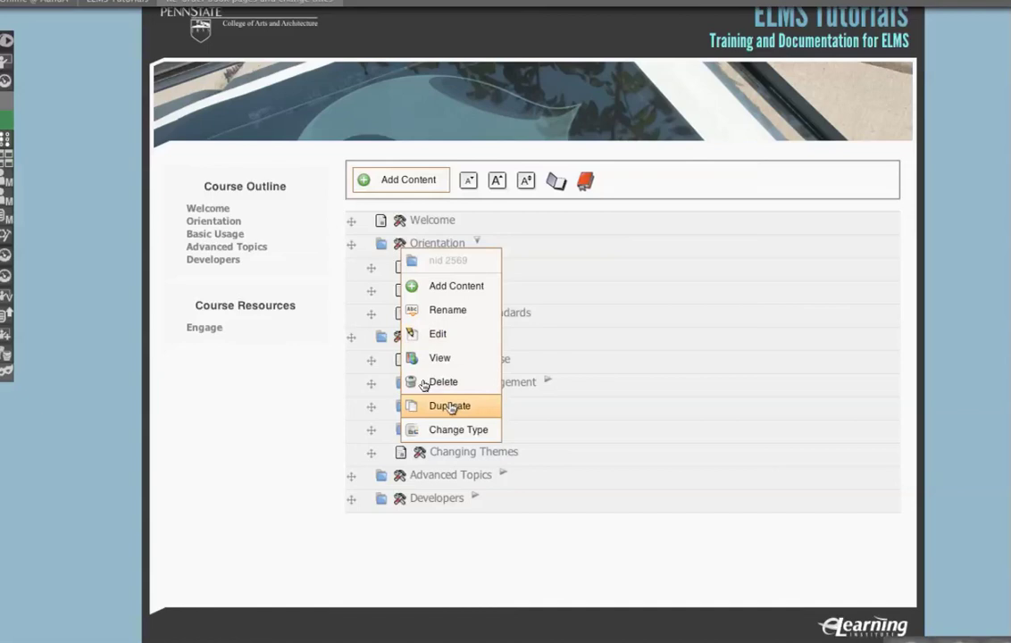
{"action": "left_click", "coordinate": [377, 219]}
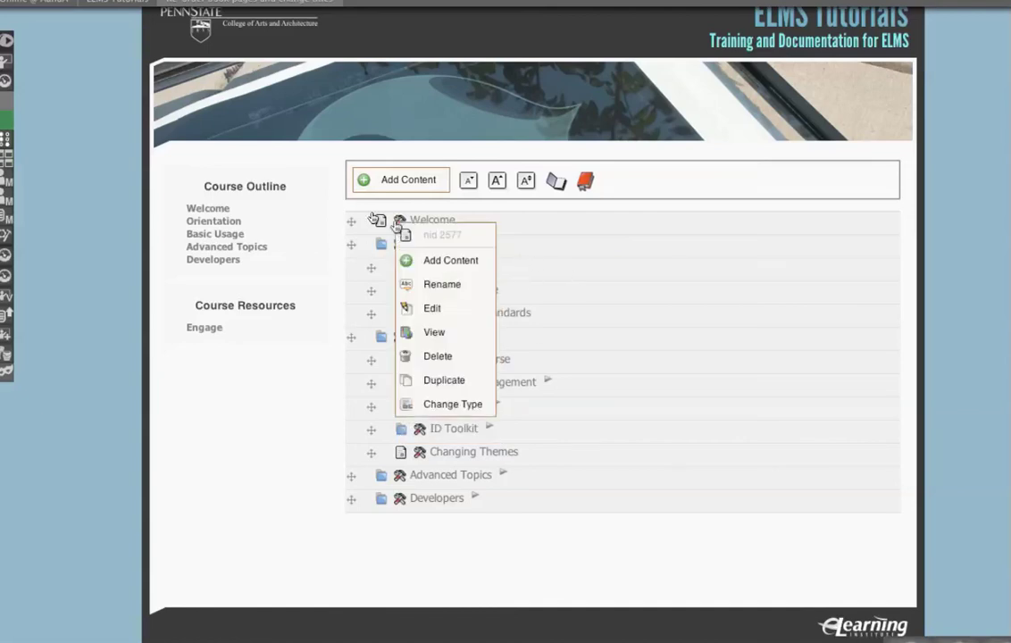
{"action": "left_click", "coordinate": [404, 404]}
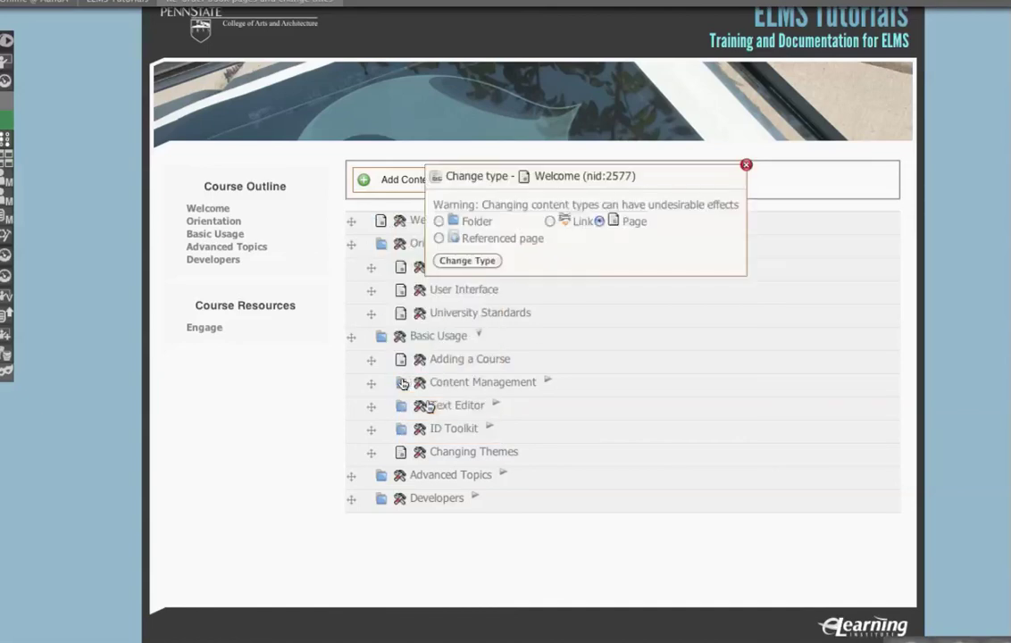
{"action": "left_click", "coordinate": [439, 220]}
{"action": "left_click", "coordinate": [468, 261]}
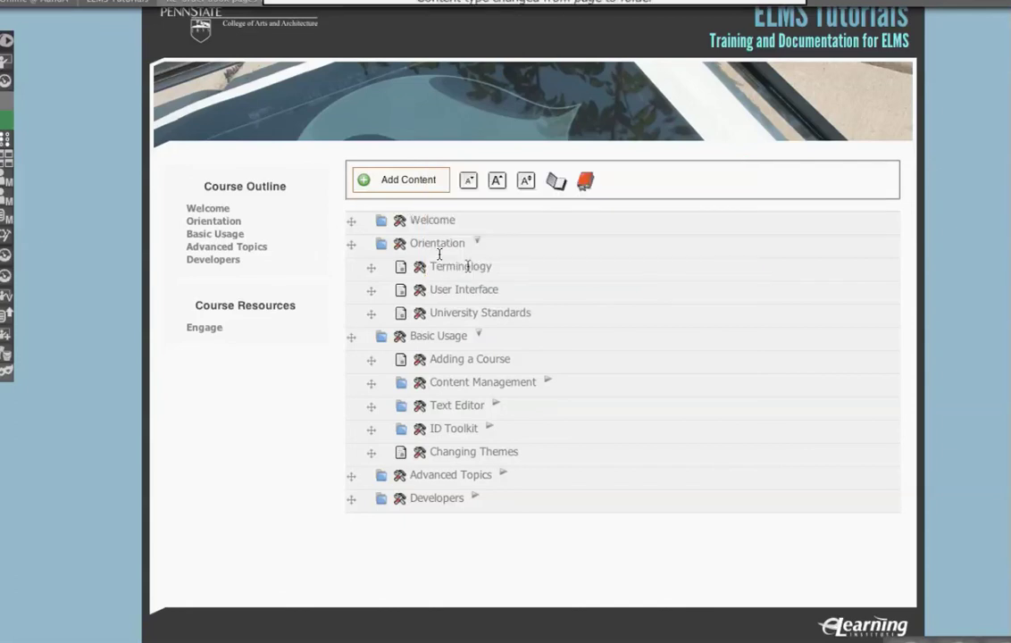